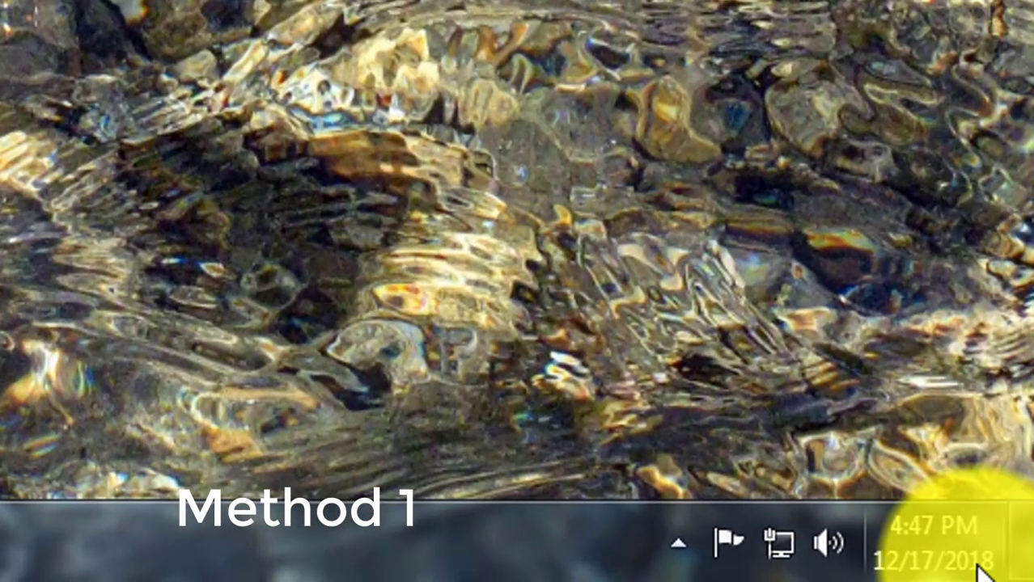
- Set the system clock to December 18, 2018, 6:32 PM in the date and time settings
{"action": "left_click", "coordinate": [983, 569]}
{"action": "left_click", "coordinate": [630, 439]}
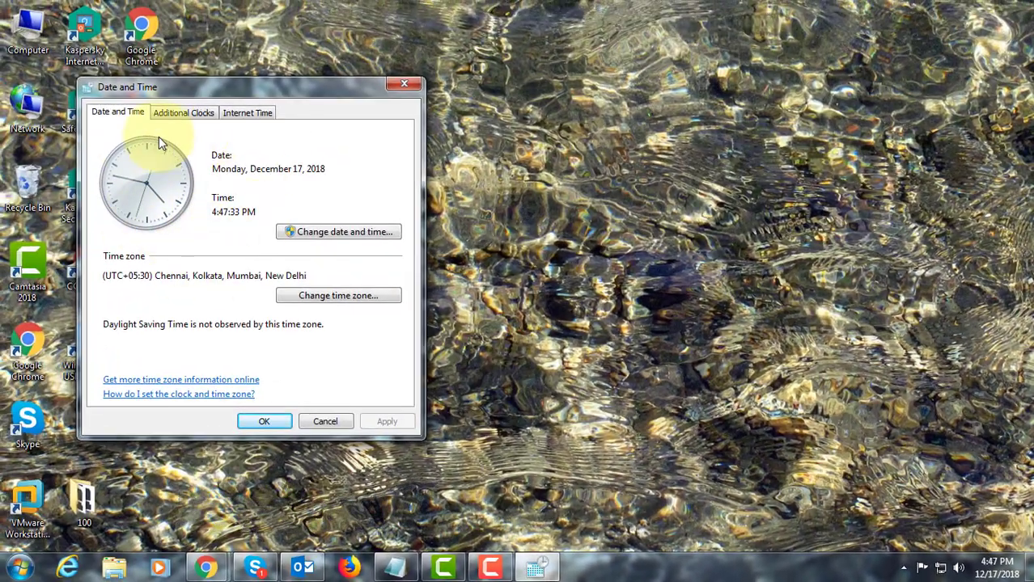
{"action": "left_click", "coordinate": [341, 232]}
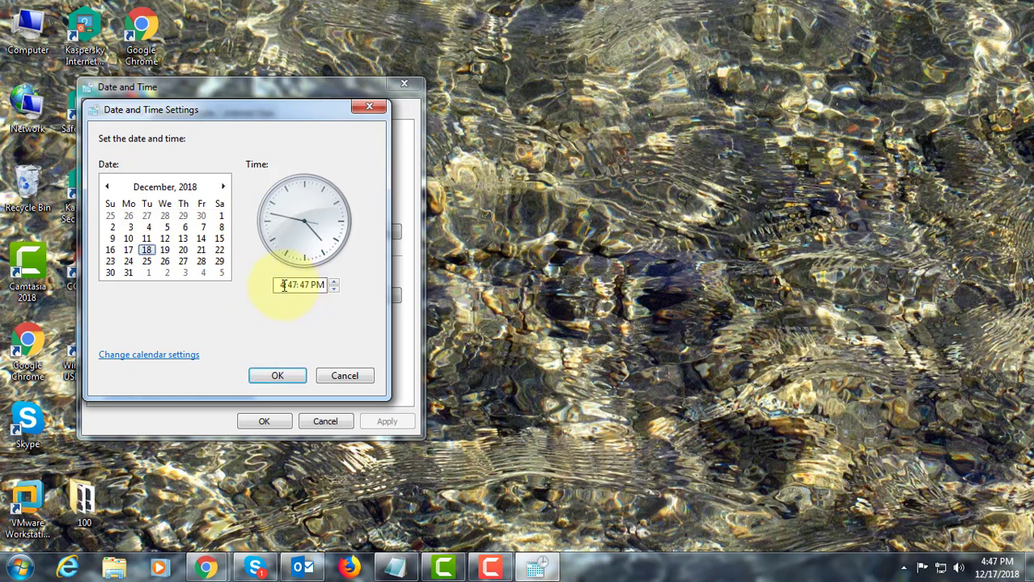
{"action": "type", "text": "6:32"}
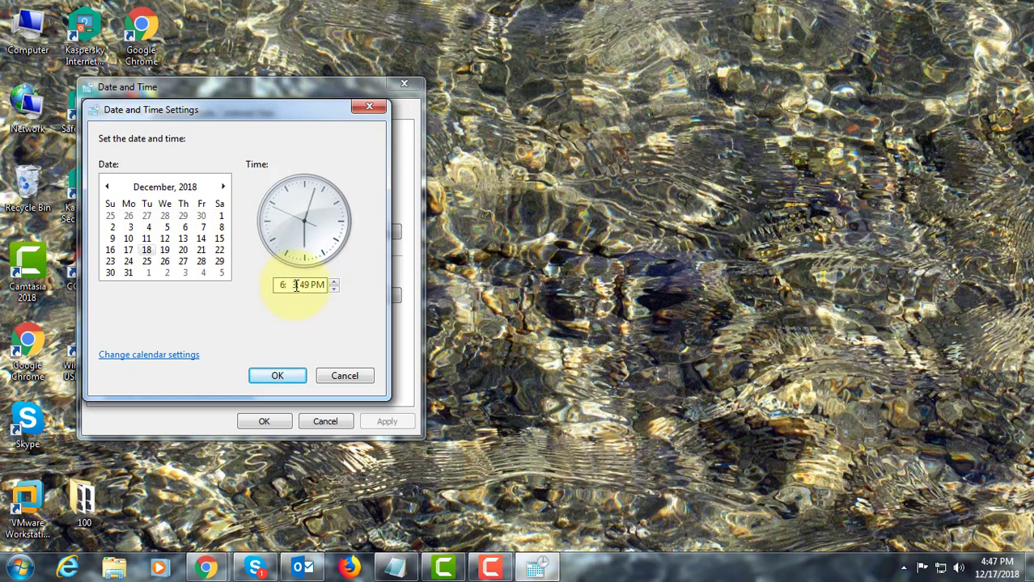
{"action": "left_click", "coordinate": [294, 378]}
{"action": "left_click", "coordinate": [263, 422]}
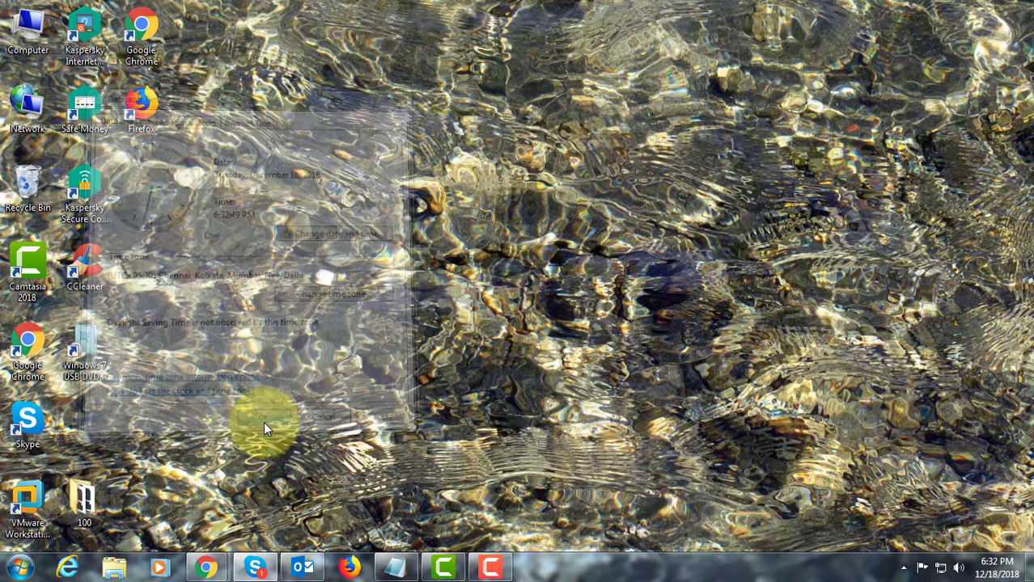
- Switch to Firefox and load google.com
{"action": "left_click", "coordinate": [349, 567]}
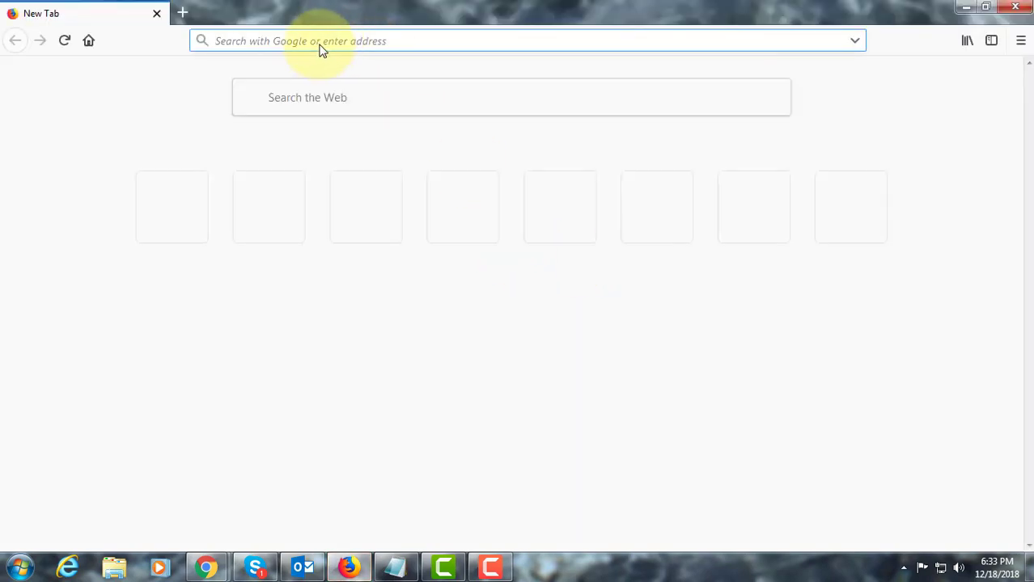
{"action": "left_click", "coordinate": [595, 310]}
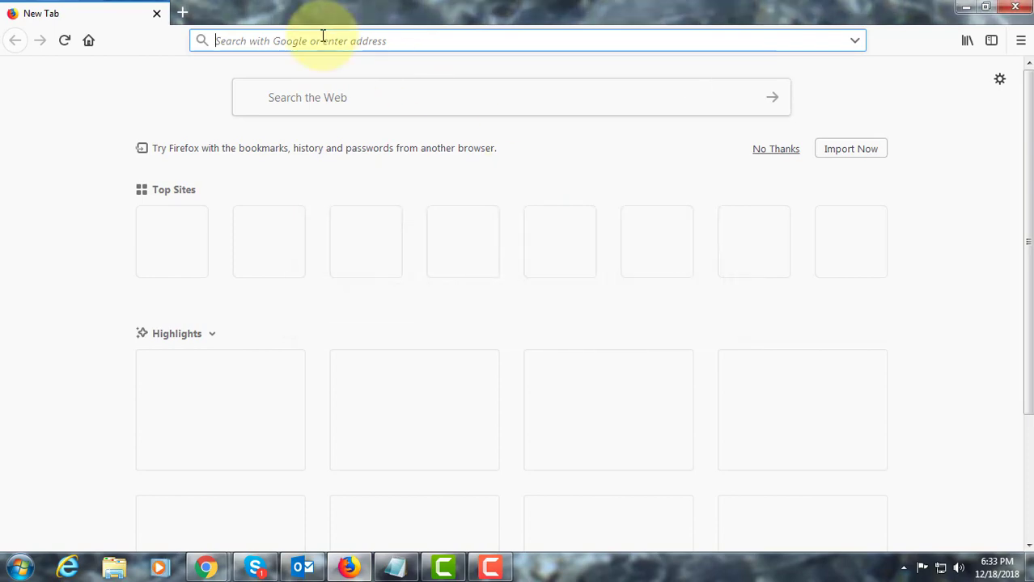
{"action": "type", "text": "google.com/"}
{"action": "left_click", "coordinate": [291, 71]}
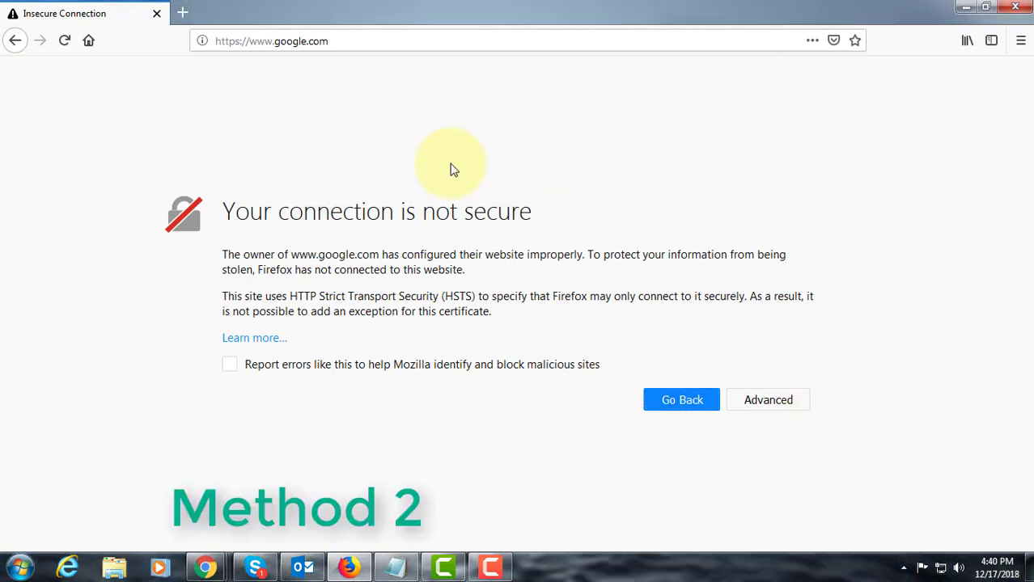
- Set Firefox's network connection to auto-detect proxy settings for this network
{"action": "left_click", "coordinate": [1021, 41]}
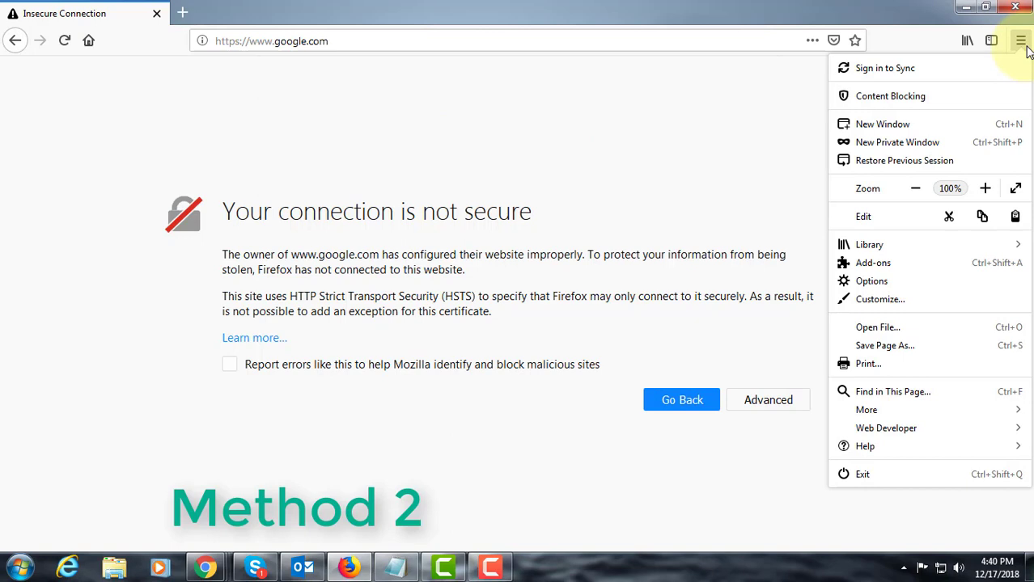
{"action": "left_click", "coordinate": [868, 280]}
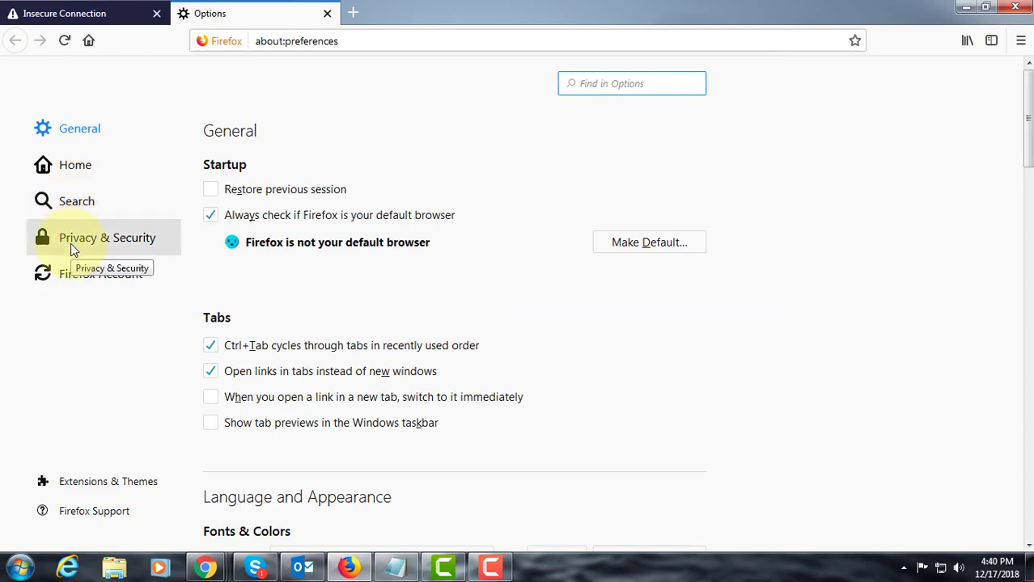
{"action": "scroll", "coordinate": [480, 388], "scroll_direction": "down", "scroll_amount": 10}
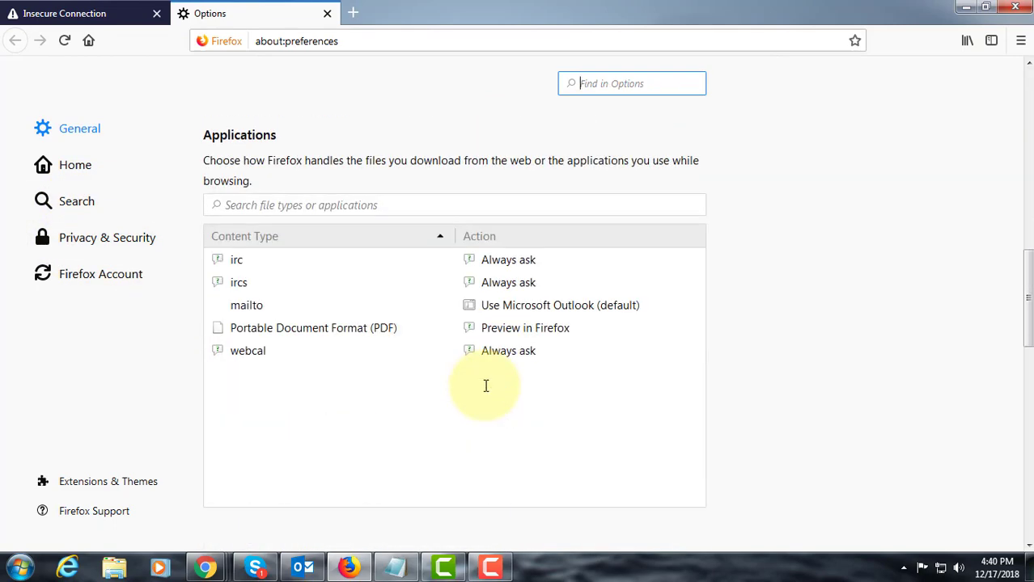
{"action": "scroll", "coordinate": [485, 388], "scroll_direction": "down", "scroll_amount": 10}
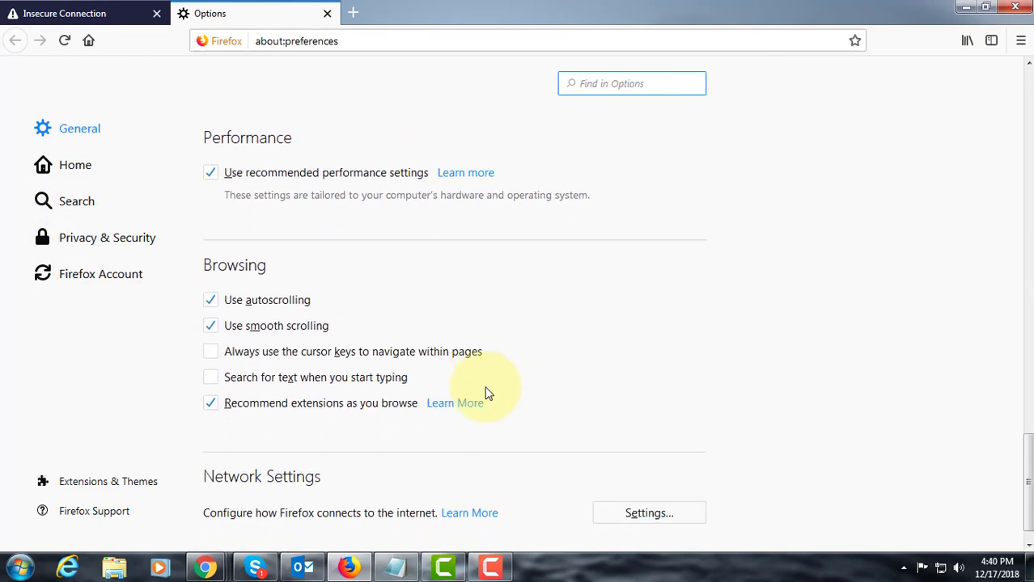
{"action": "scroll", "coordinate": [488, 393], "scroll_direction": "down", "scroll_amount": 1}
{"action": "left_click", "coordinate": [670, 486]}
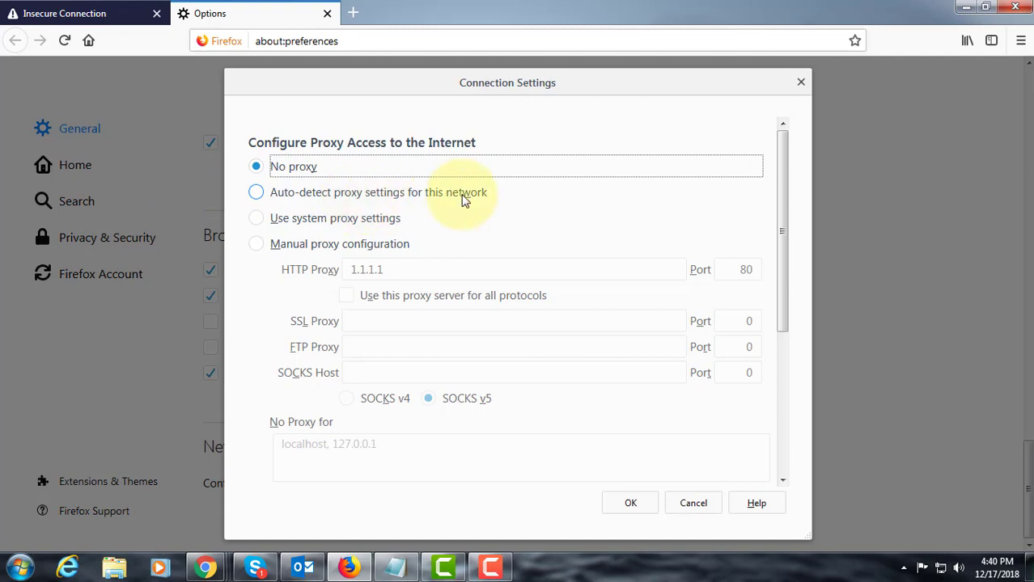
{"action": "left_click", "coordinate": [364, 197]}
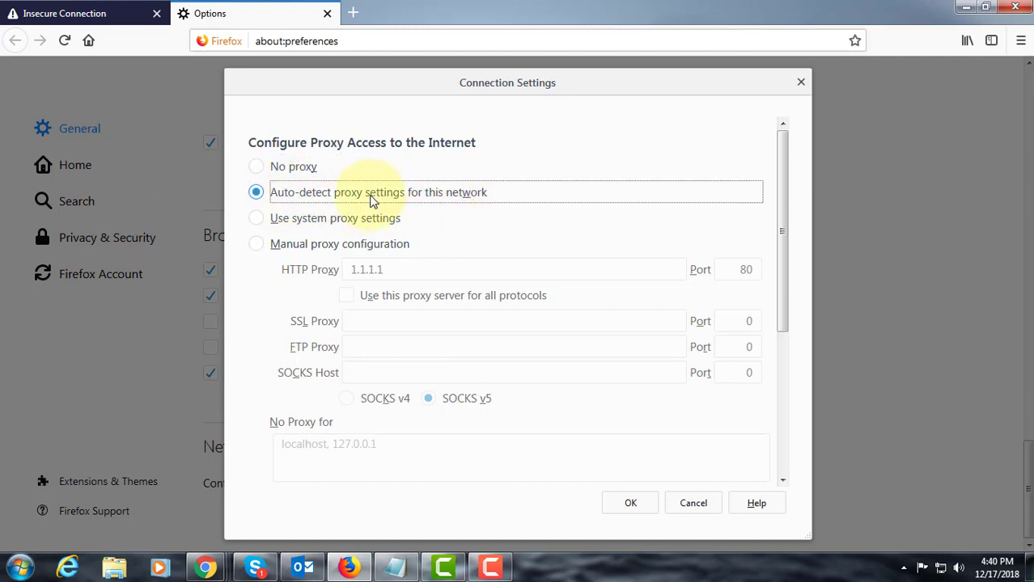
{"action": "left_click", "coordinate": [632, 504]}
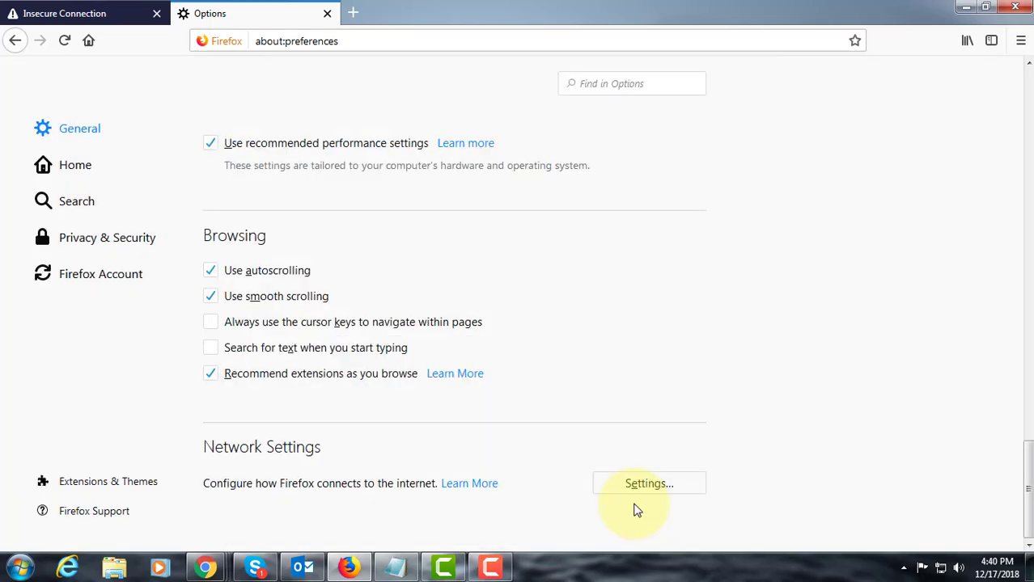
{"action": "left_click", "coordinate": [1014, 8]}
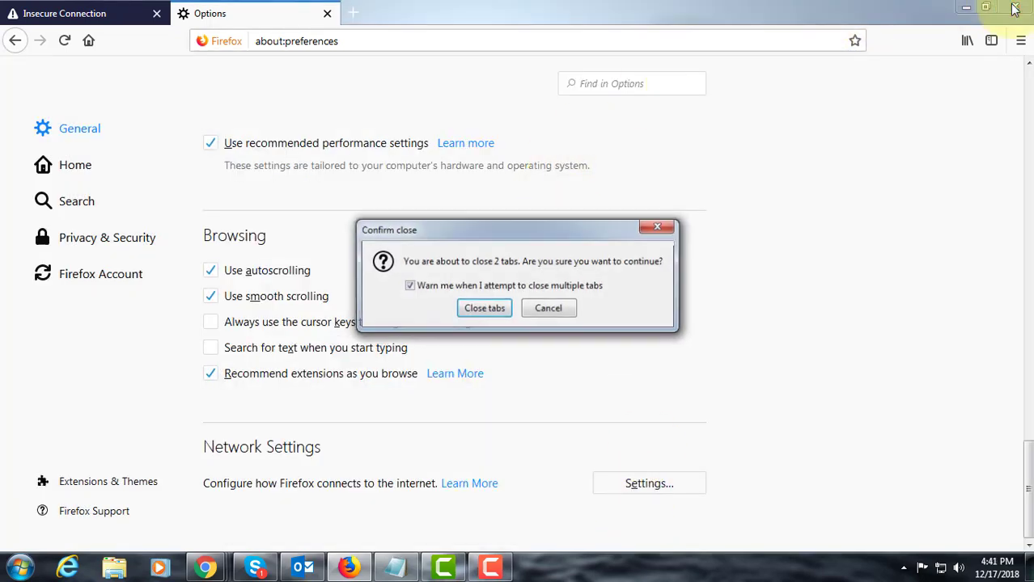
{"action": "left_click", "coordinate": [481, 312]}
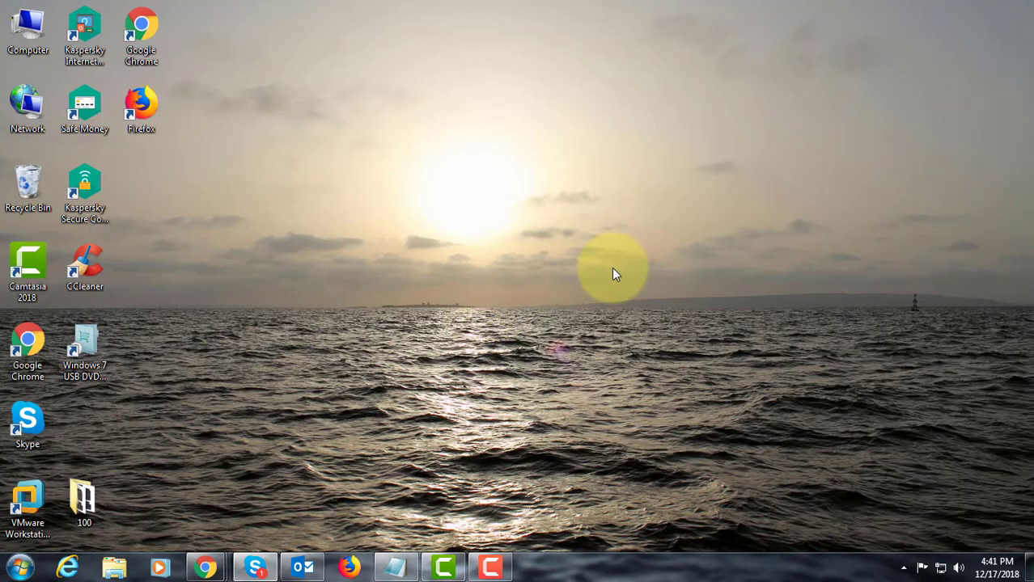
{"action": "left_click", "coordinate": [350, 568]}
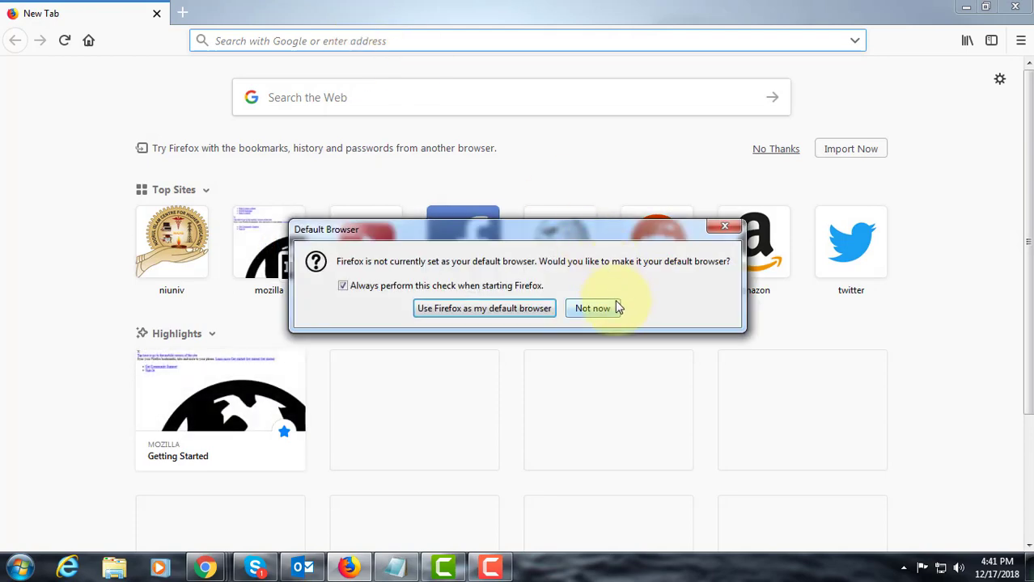
{"action": "left_click", "coordinate": [593, 308]}
{"action": "left_click", "coordinate": [302, 39]}
{"action": "type", "text": "google.com/"}
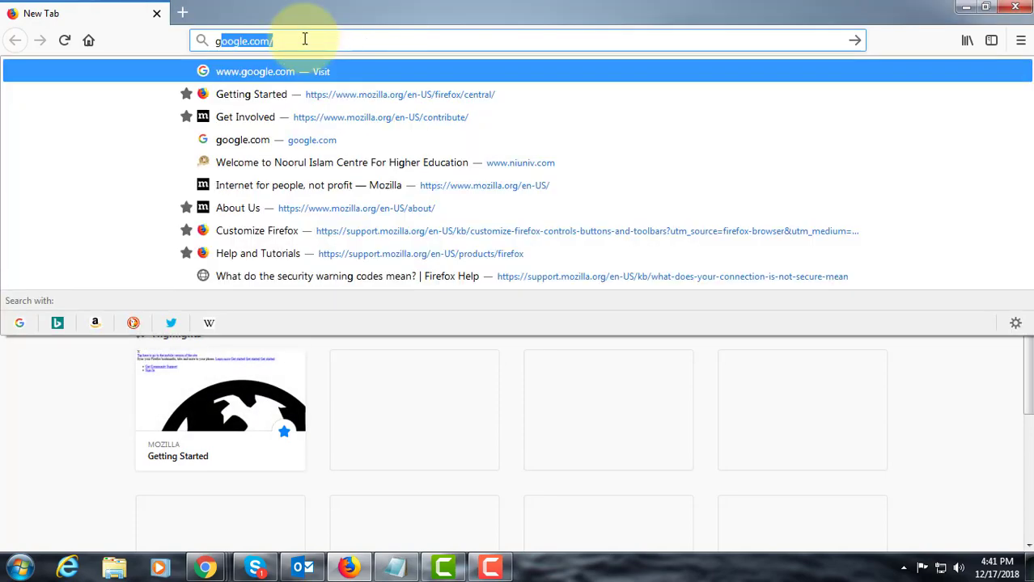
{"action": "left_click", "coordinate": [298, 72]}
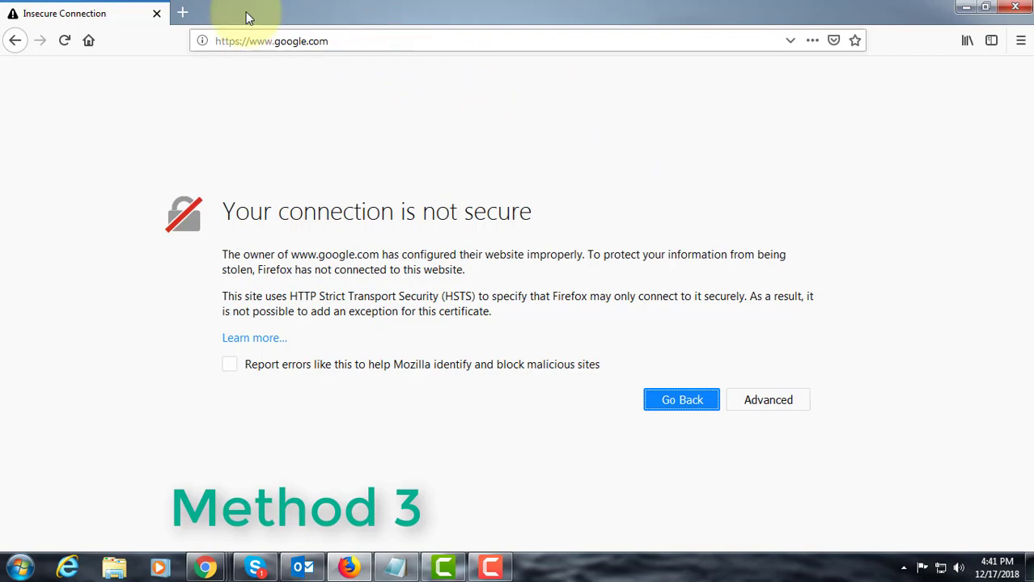
- Open the about:config page and accept the risk of changing advanced settings
{"action": "left_click", "coordinate": [427, 38]}
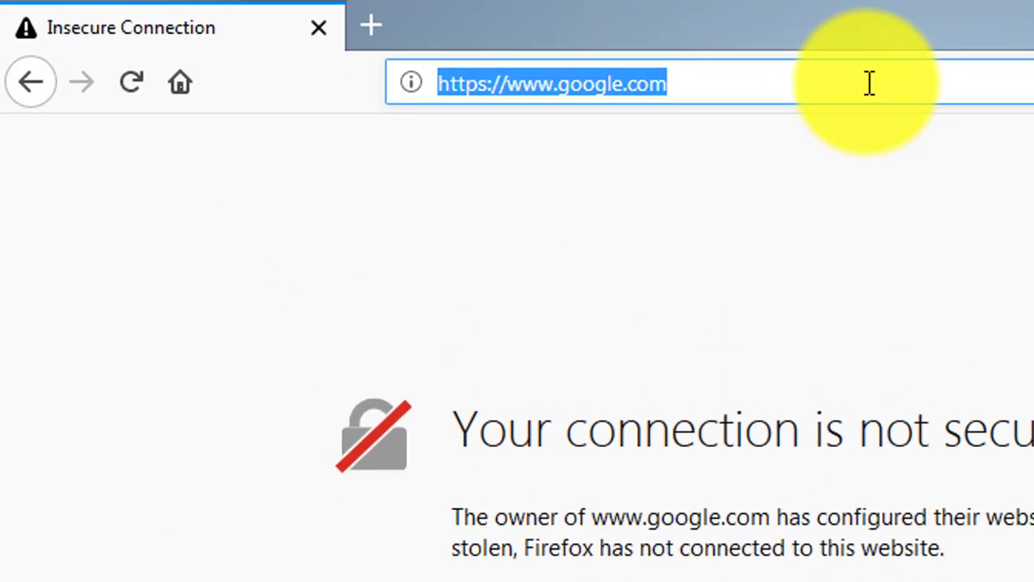
{"action": "type", "text": "a"}
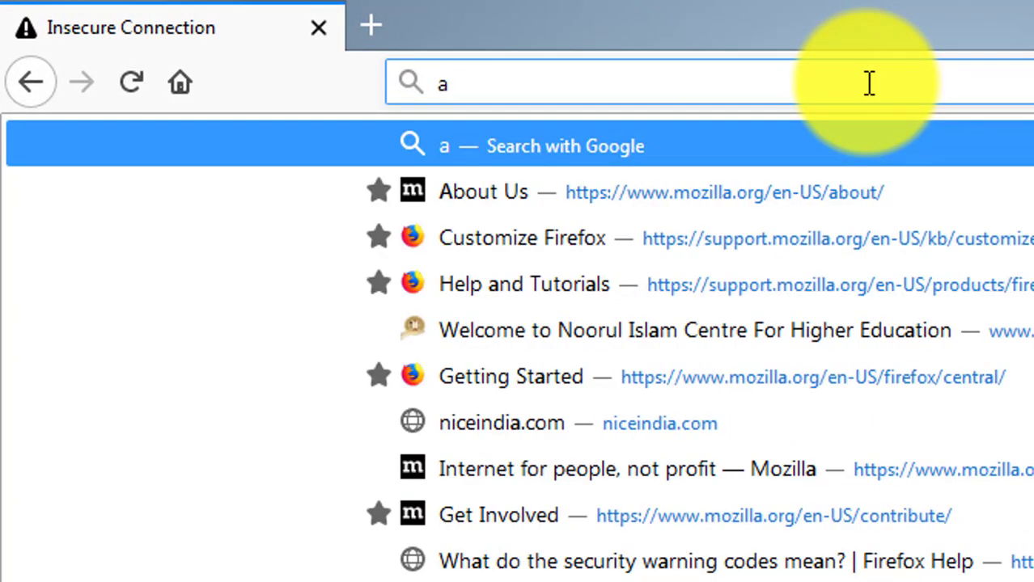
{"action": "type", "text": "bout:conf"}
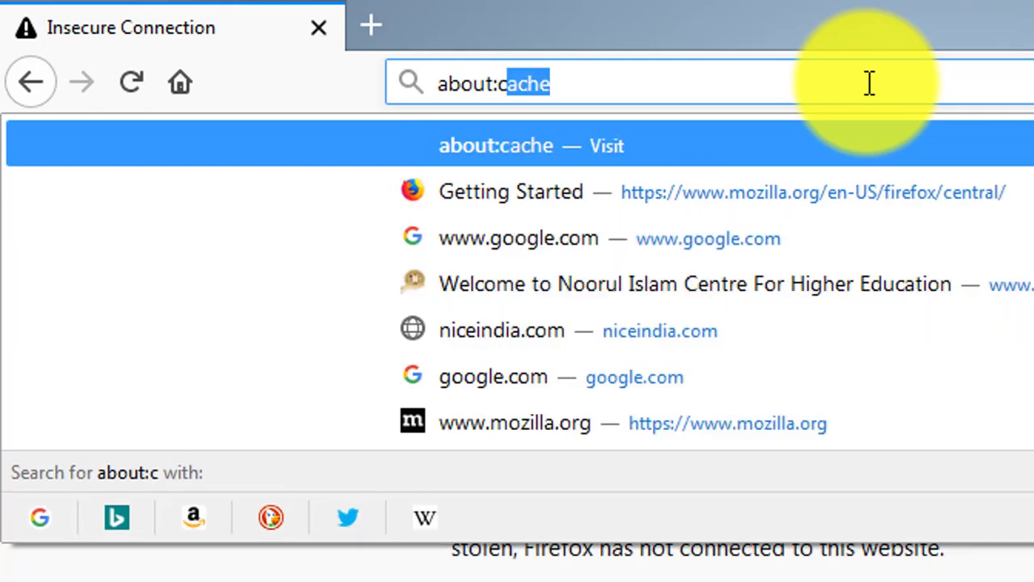
{"action": "key", "text": "Return"}
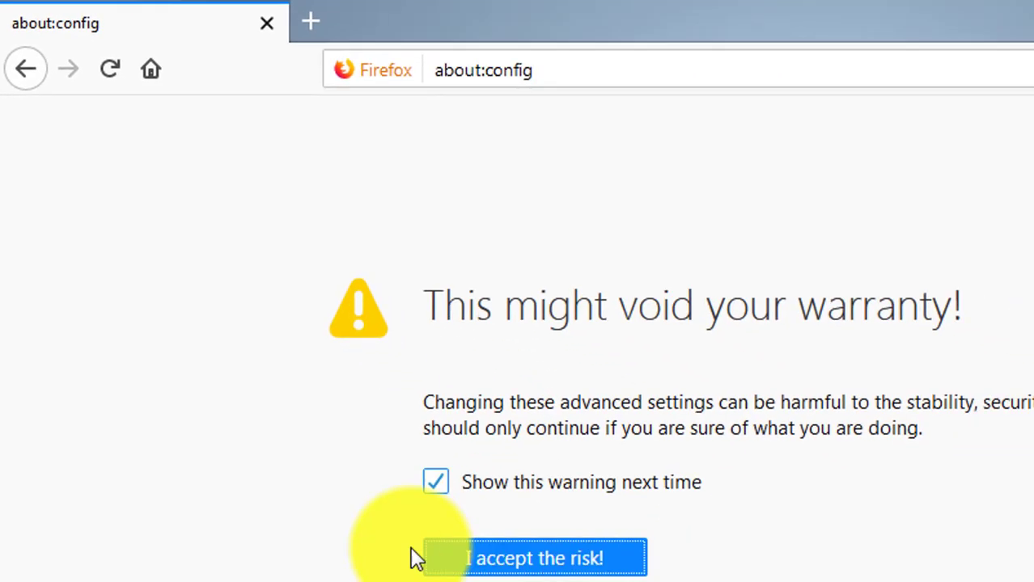
{"action": "left_click", "coordinate": [357, 335]}
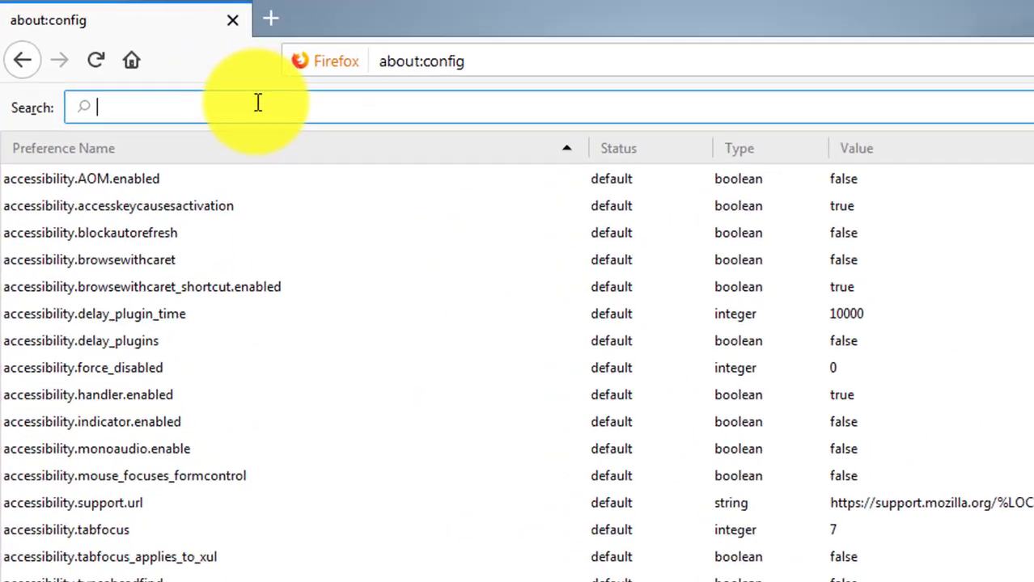
- Filter the preferences by "ssl3" and switch security.ssl3.dhe_rsa_aes_128_sha and security.ssl3.dhe_rsa_aes_256_sha to false
{"action": "type", "text": "ss"}
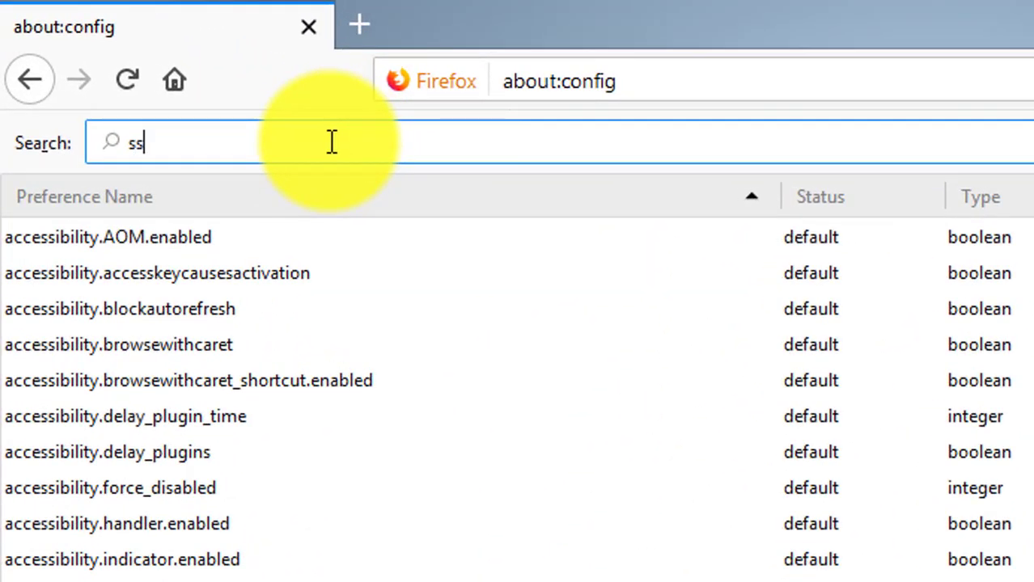
{"action": "type", "text": "l3"}
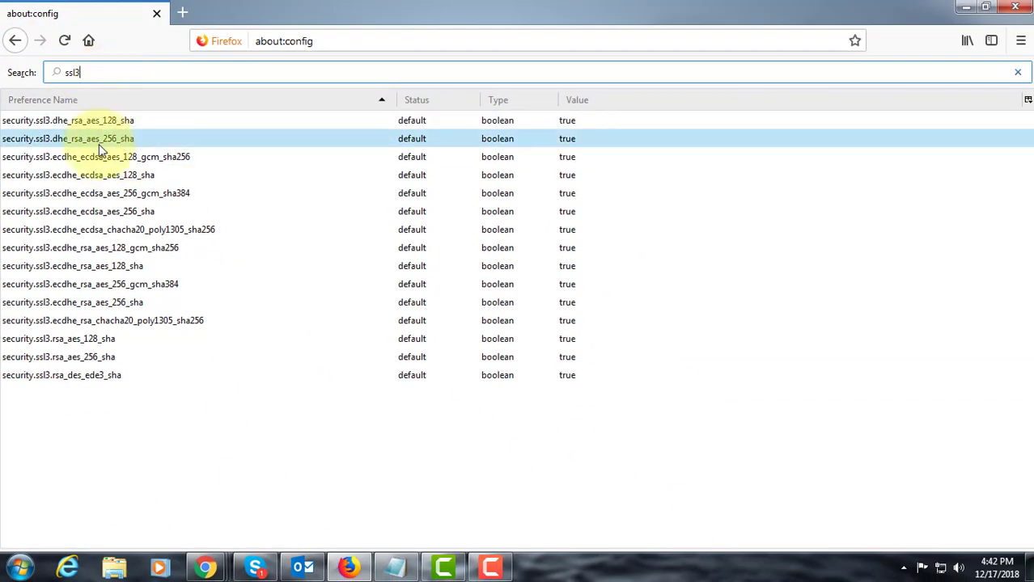
{"action": "left_click", "coordinate": [382, 122]}
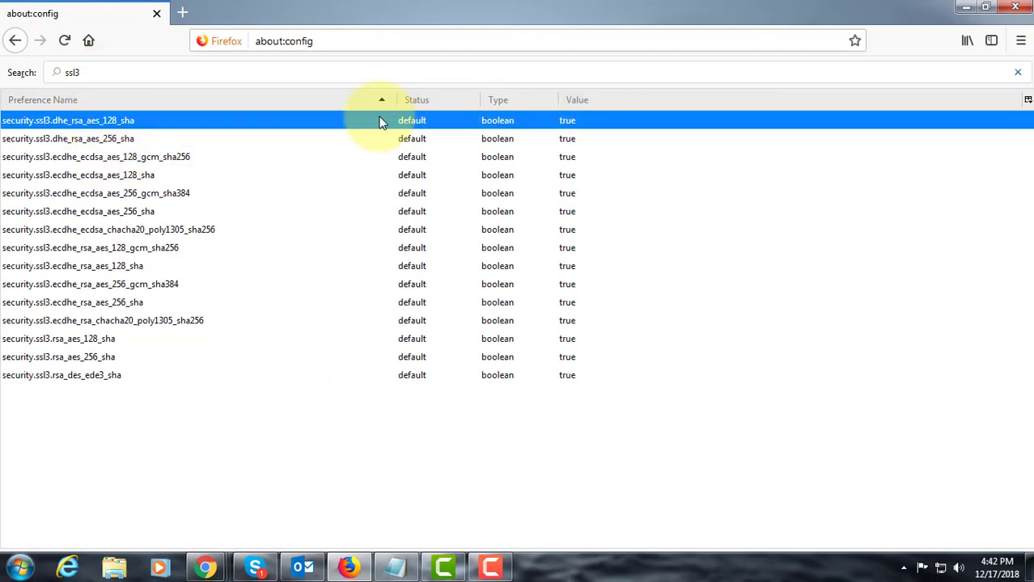
{"action": "right_click", "coordinate": [619, 122]}
{"action": "left_click", "coordinate": [676, 134]}
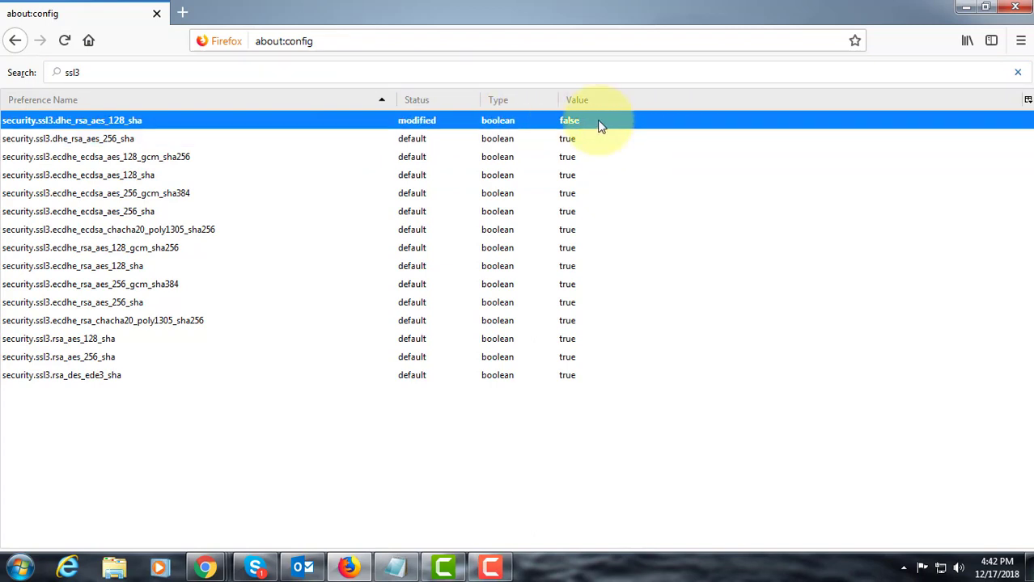
{"action": "left_click", "coordinate": [613, 146]}
{"action": "right_click", "coordinate": [644, 146]}
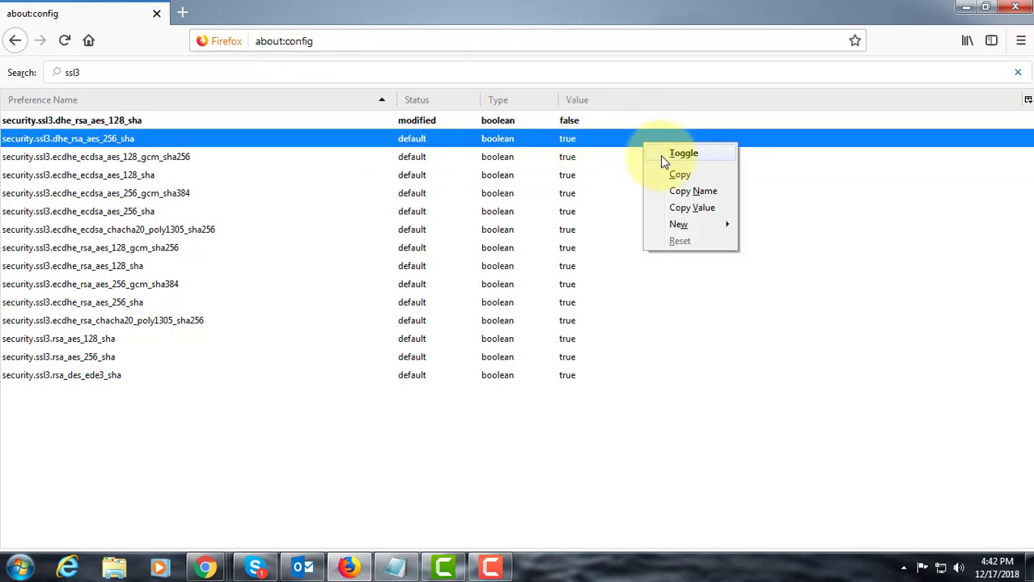
{"action": "left_click", "coordinate": [670, 156]}
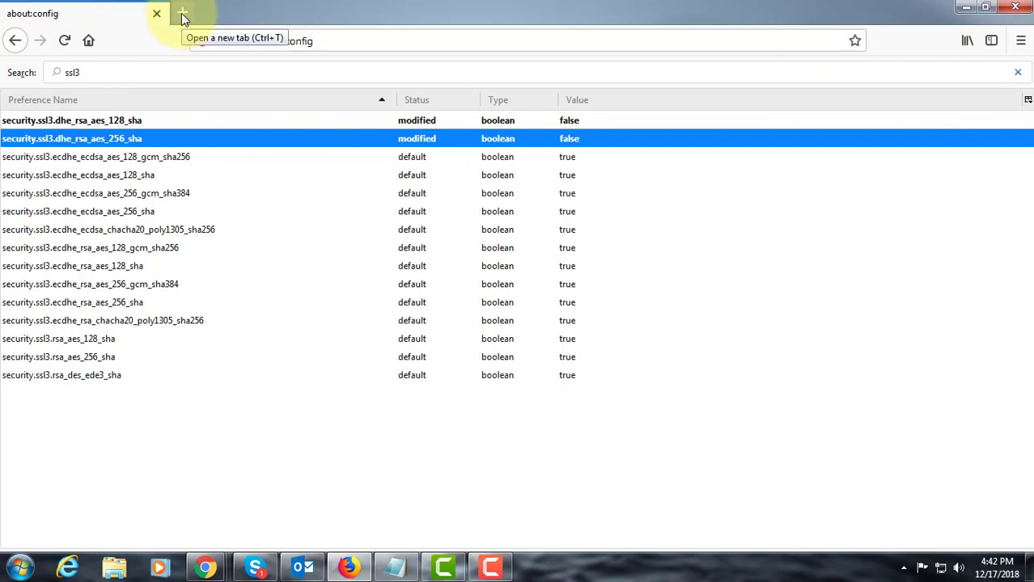
- Open the Firefox profile folder from the Troubleshooting Information page
{"action": "left_click", "coordinate": [1021, 42]}
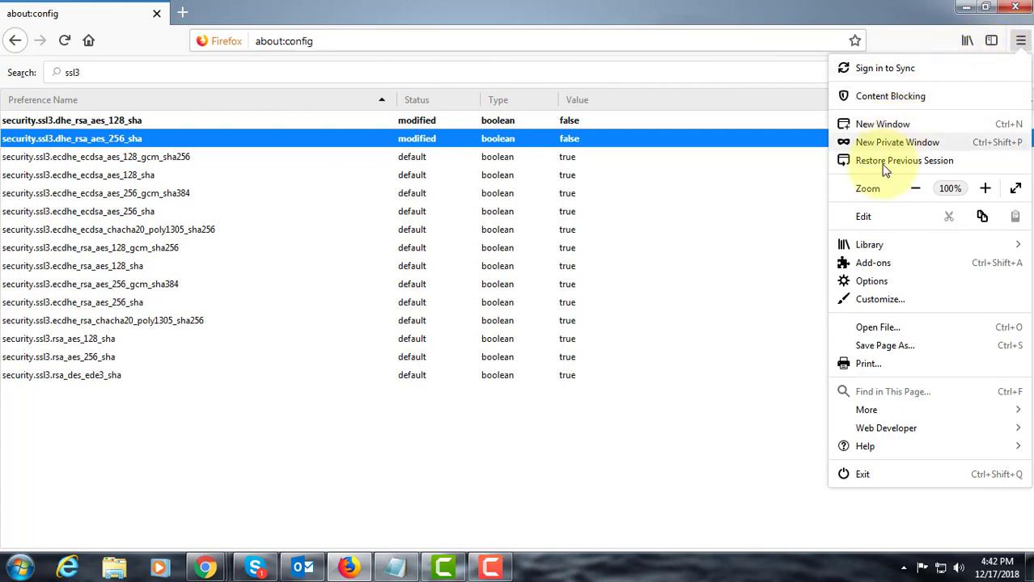
{"action": "left_click", "coordinate": [875, 452]}
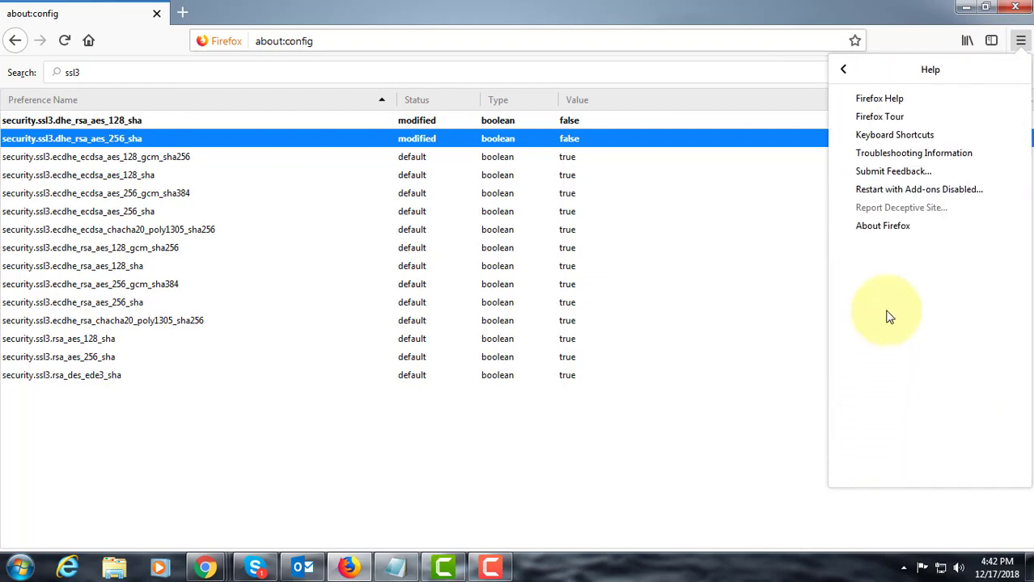
{"action": "left_click", "coordinate": [935, 160]}
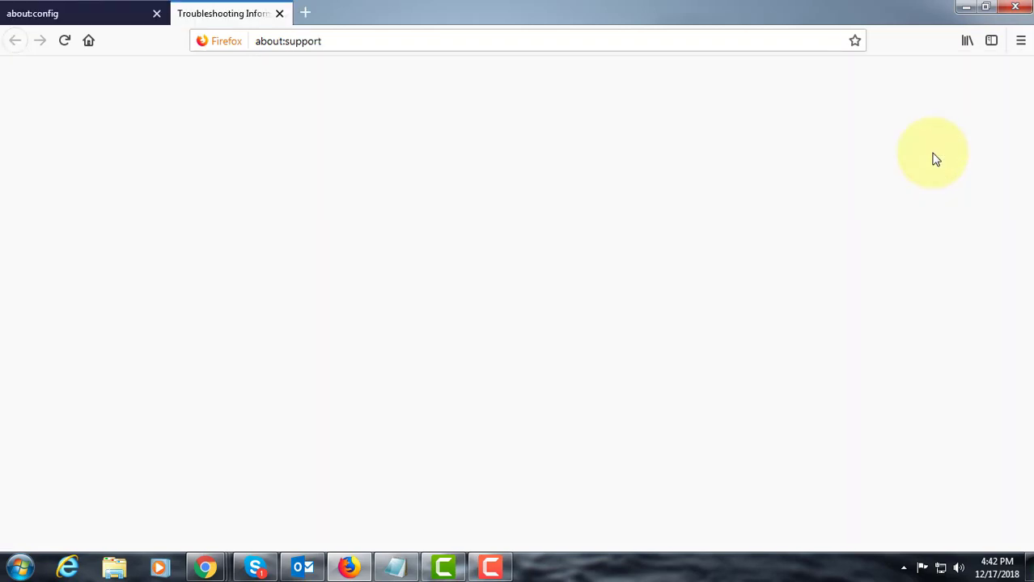
{"action": "scroll", "coordinate": [384, 399], "scroll_direction": "down", "scroll_amount": 3}
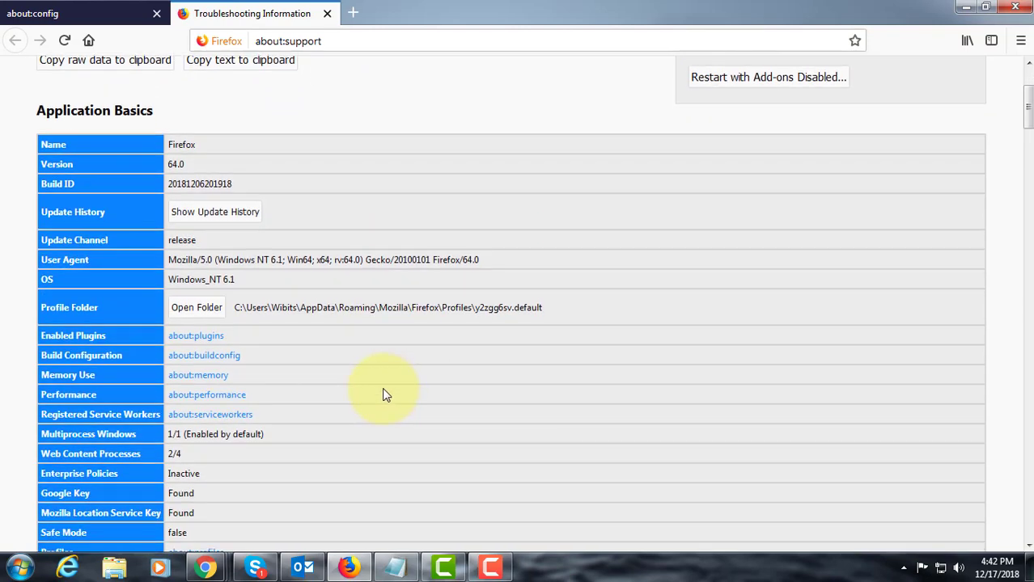
{"action": "left_click", "coordinate": [204, 311]}
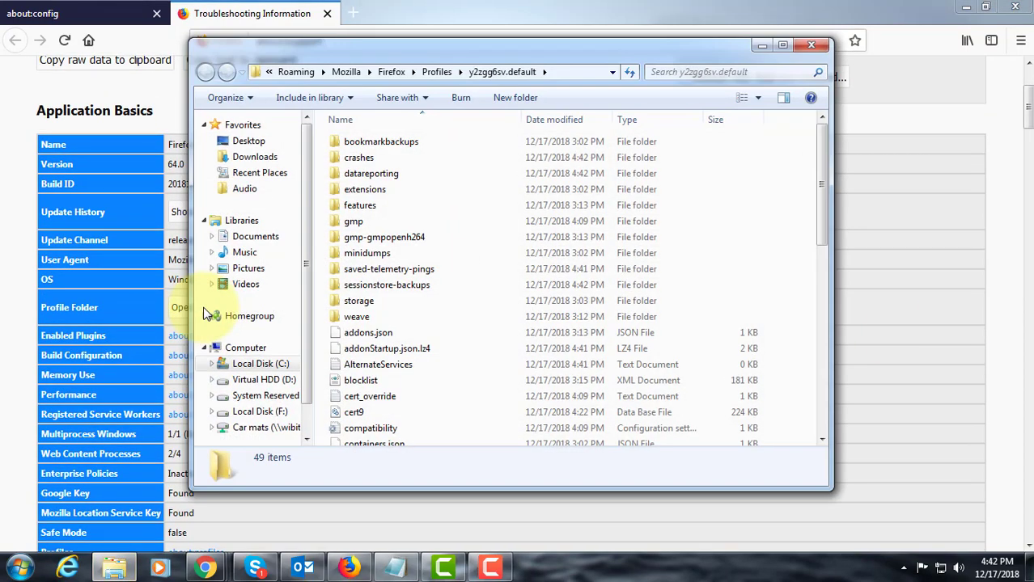
- Locate the cert9 file in the profile folder and close Firefox together with its open tabs
{"action": "left_click", "coordinate": [350, 416]}
{"action": "scroll", "coordinate": [407, 364], "scroll_direction": "down", "scroll_amount": 2}
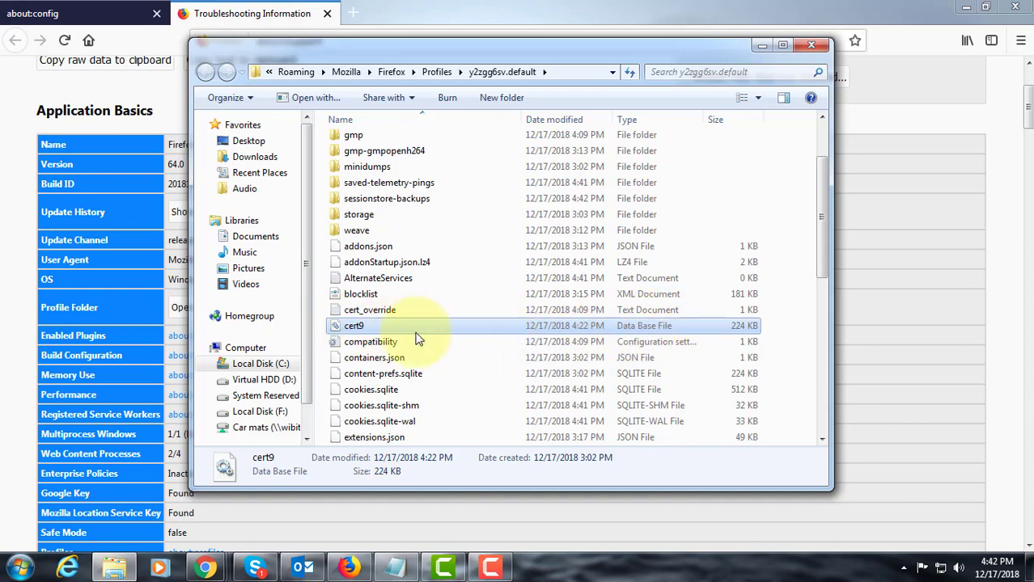
{"action": "left_click", "coordinate": [1017, 7]}
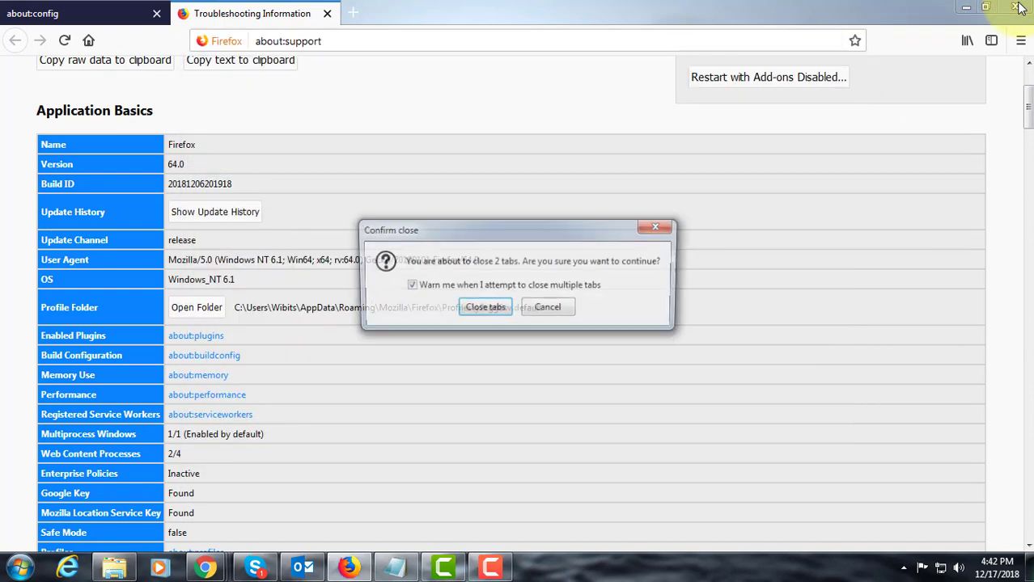
{"action": "left_click", "coordinate": [483, 310]}
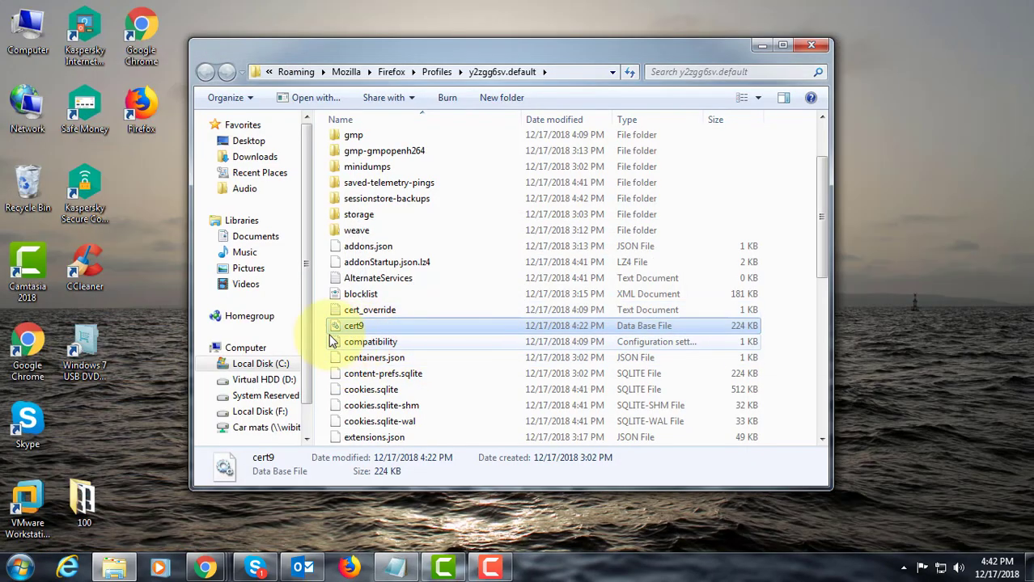
- Delete the cert9 file from the Firefox profile folder, and close the folder and the CCleaner notification
{"action": "right_click", "coordinate": [366, 334]}
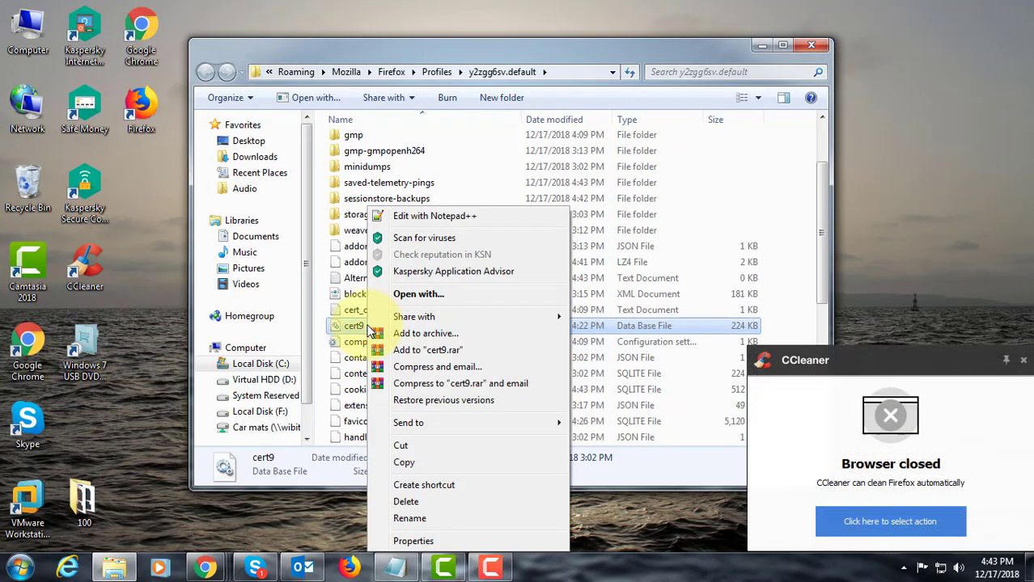
{"action": "left_click", "coordinate": [409, 503]}
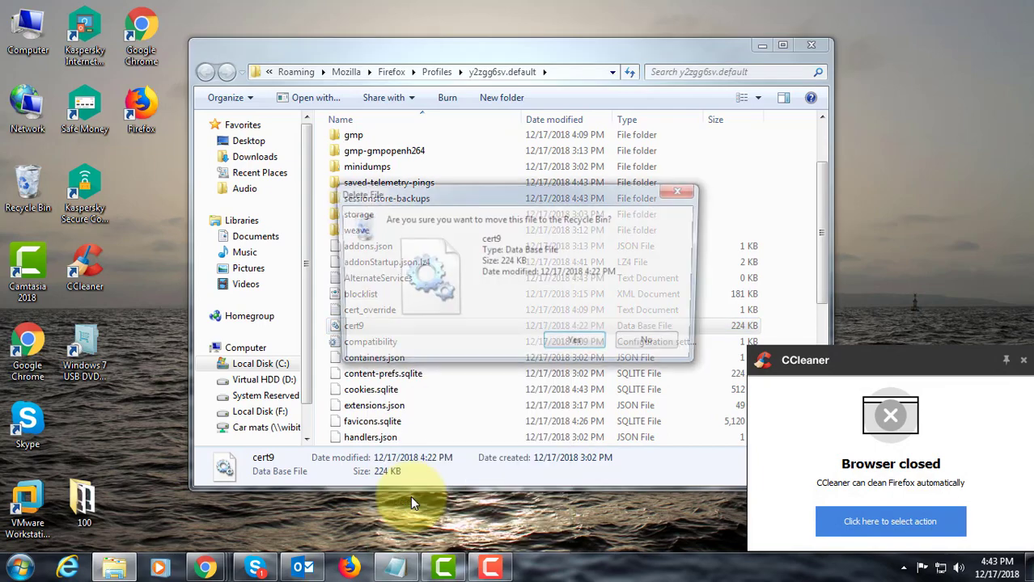
{"action": "left_click", "coordinate": [579, 347]}
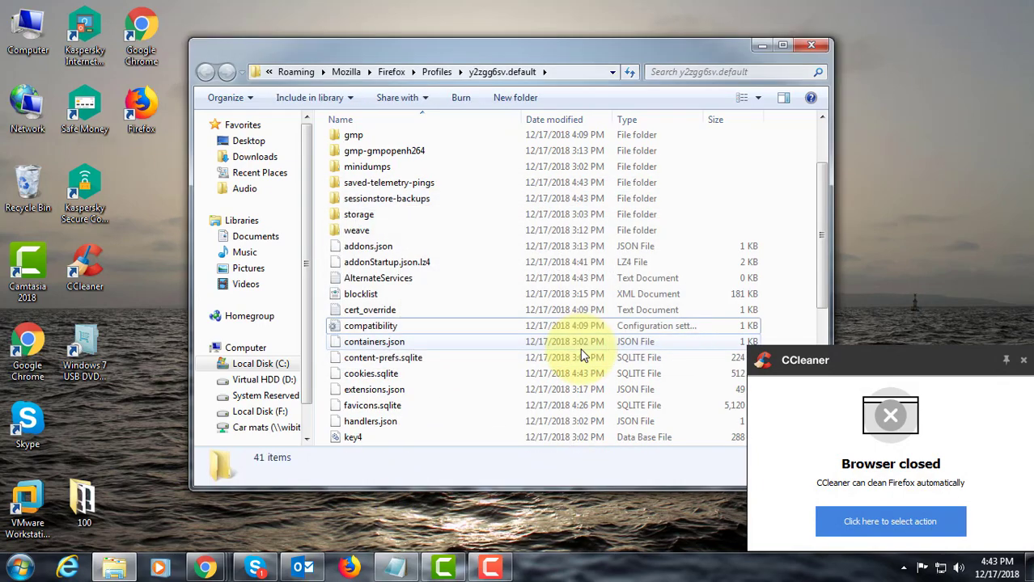
{"action": "left_click", "coordinate": [813, 46]}
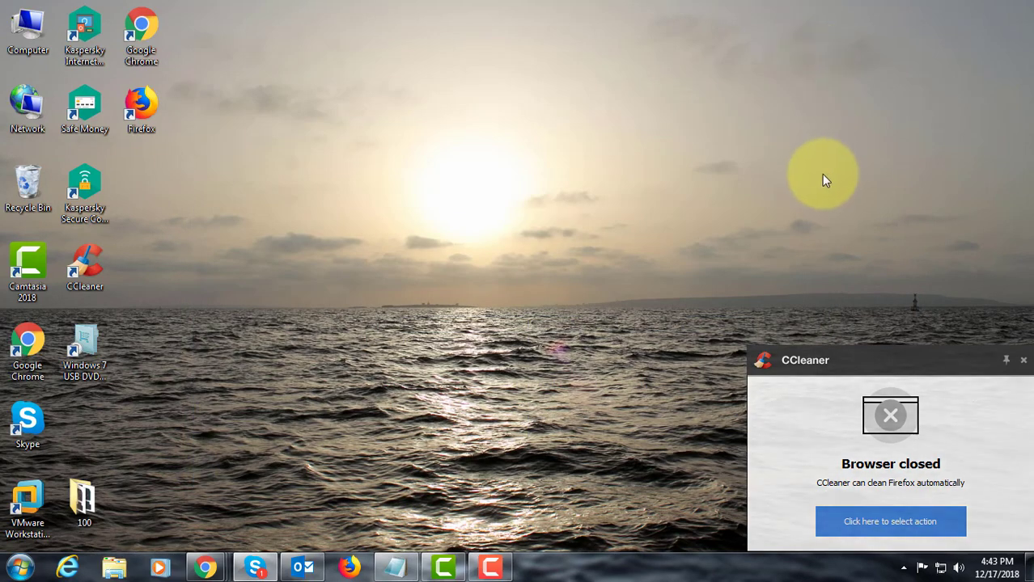
{"action": "left_click", "coordinate": [1024, 360]}
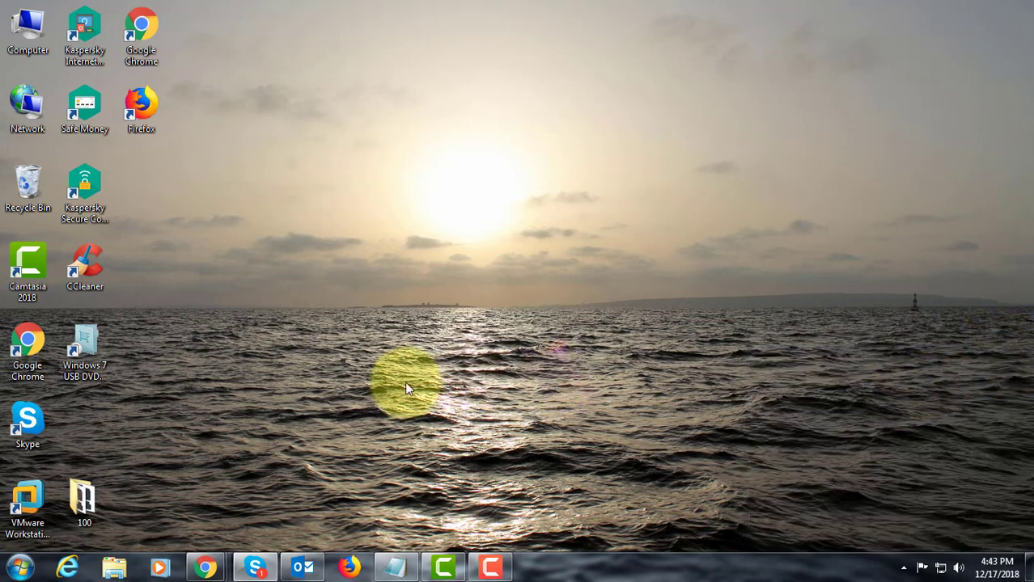
- Restart Firefox without making it the default browser, and load google.com
{"action": "left_click", "coordinate": [349, 569]}
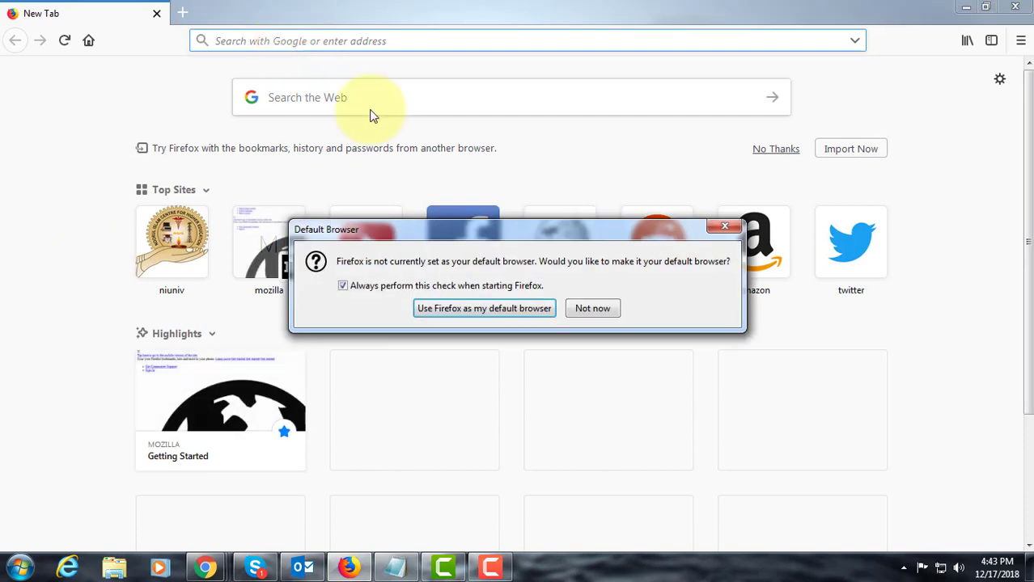
{"action": "left_click", "coordinate": [593, 313]}
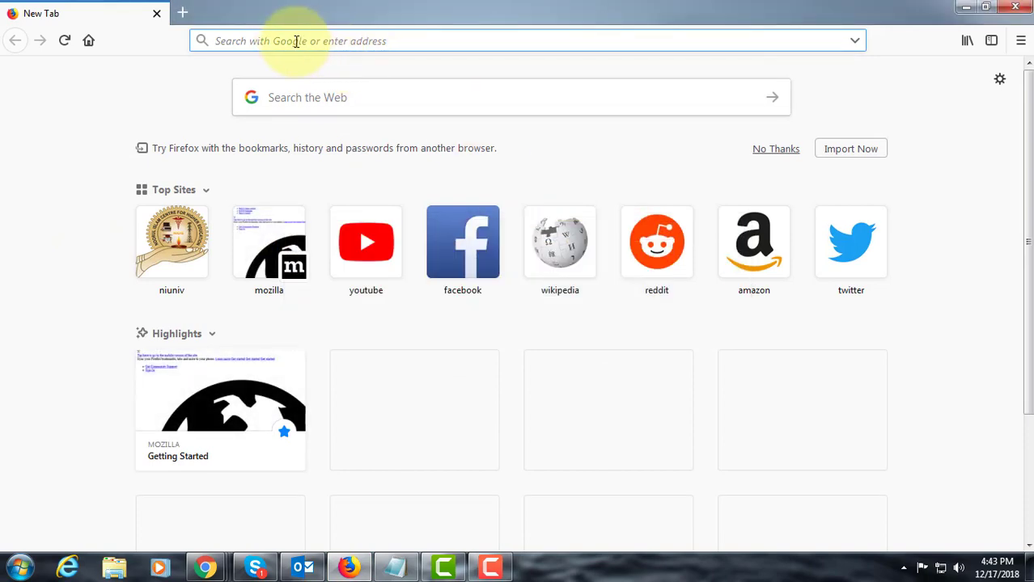
{"action": "type", "text": "goog"}
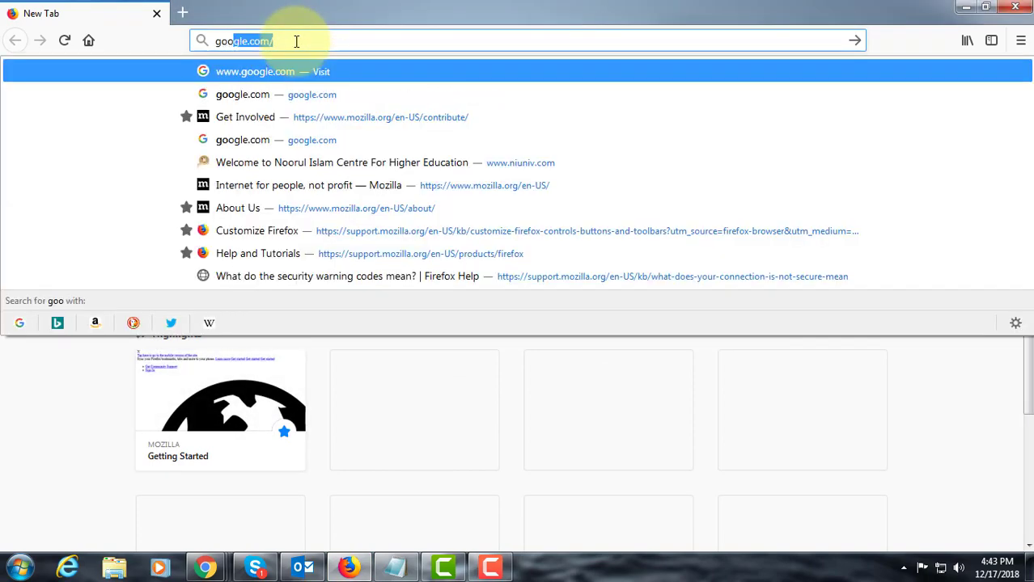
{"action": "type", "text": "le.com"}
{"action": "key", "text": "Return"}
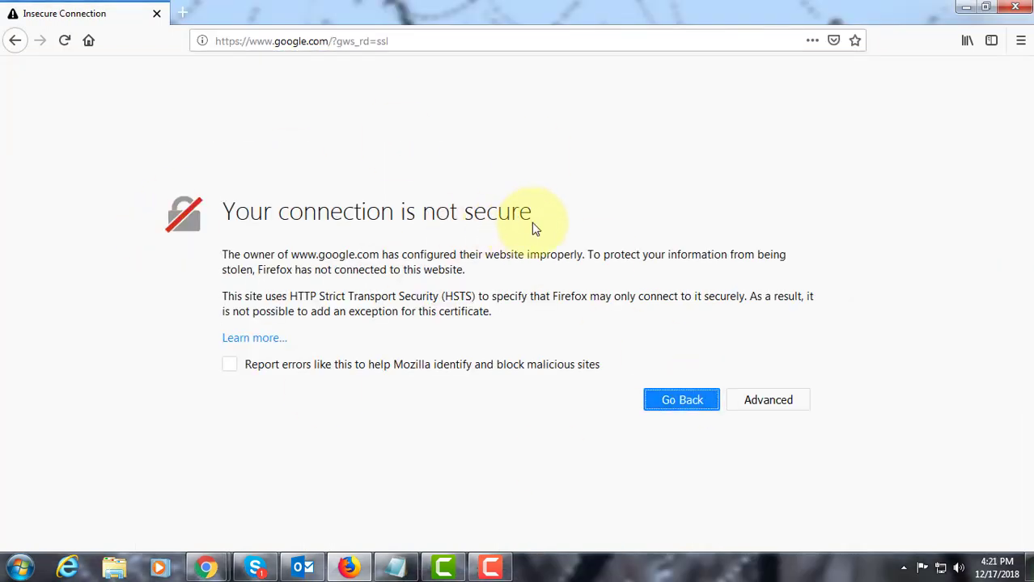
- Expand the advanced details of the insecure connection page and examine the certificate error code
{"action": "left_click_drag", "start_coordinate": [531, 220], "coordinate": [288, 195]}
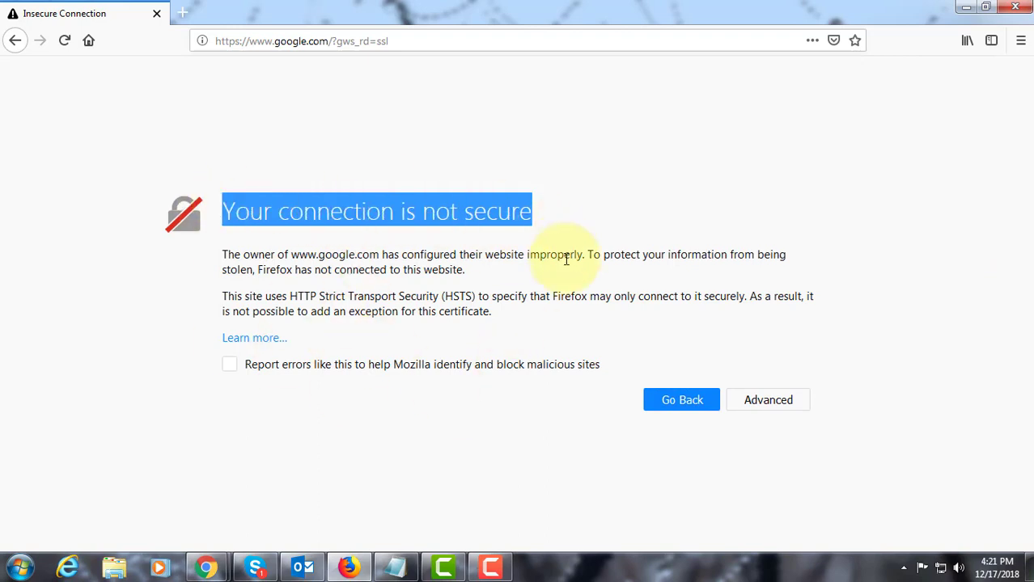
{"action": "left_click", "coordinate": [793, 398]}
{"action": "scroll", "coordinate": [539, 440], "scroll_direction": "down", "scroll_amount": 3}
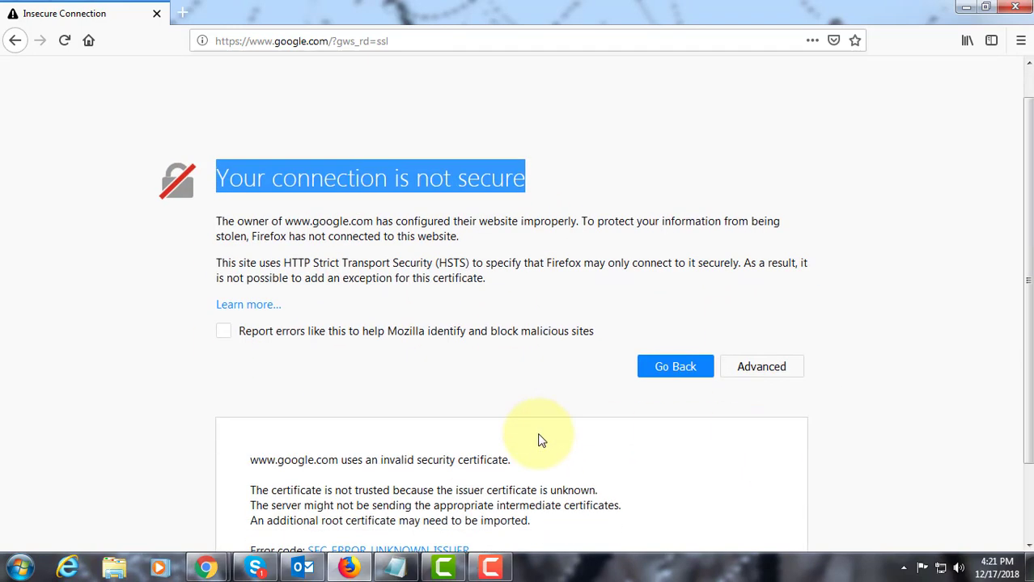
{"action": "left_click_drag", "start_coordinate": [472, 460], "coordinate": [312, 459]}
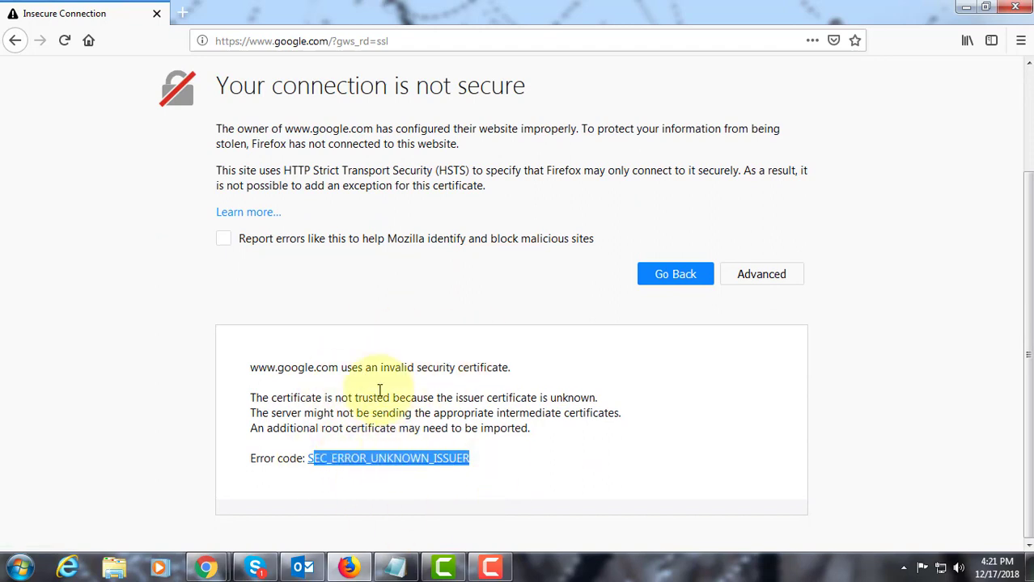
{"action": "left_click", "coordinate": [614, 467]}
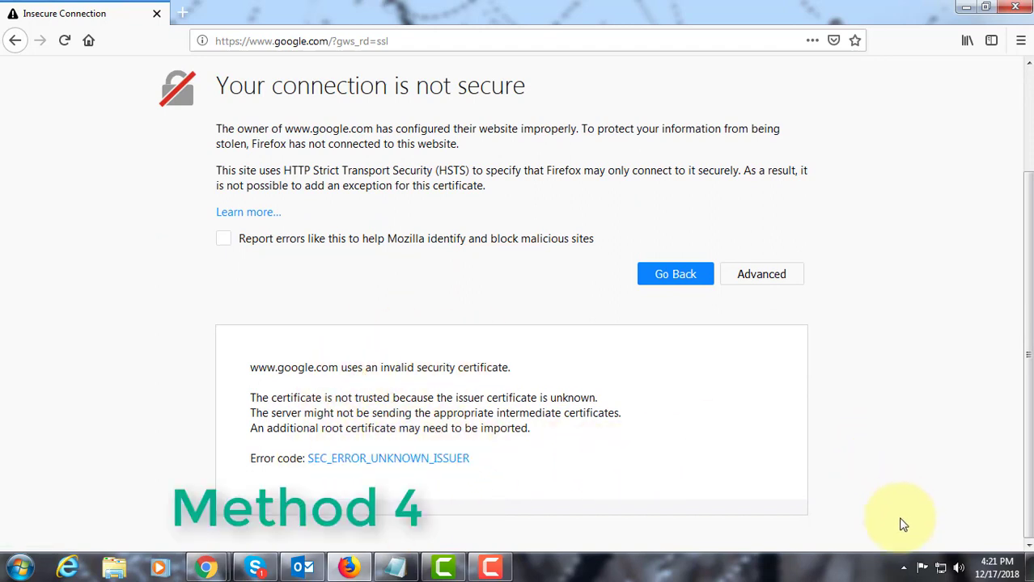
- Minimize Firefox and open the additional Network settings of Kaspersky Internet Security from its background program
{"action": "left_click", "coordinate": [968, 6]}
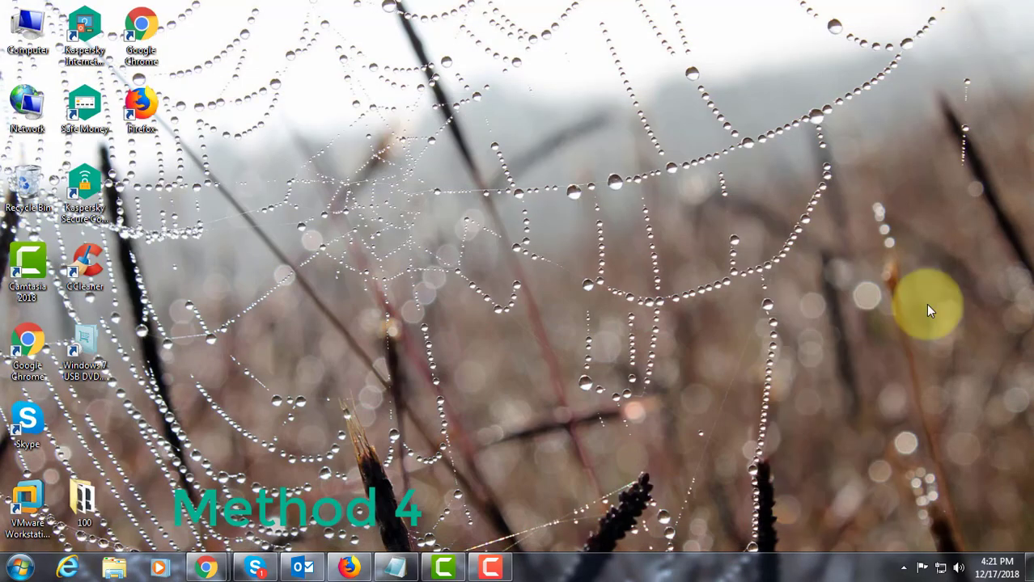
{"action": "left_click", "coordinate": [904, 568]}
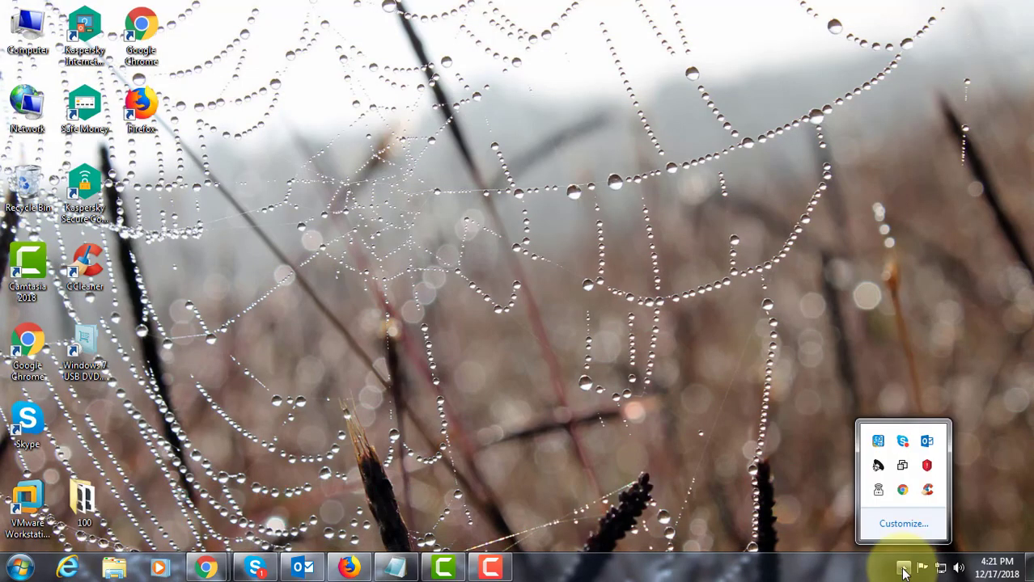
{"action": "left_click", "coordinate": [927, 467]}
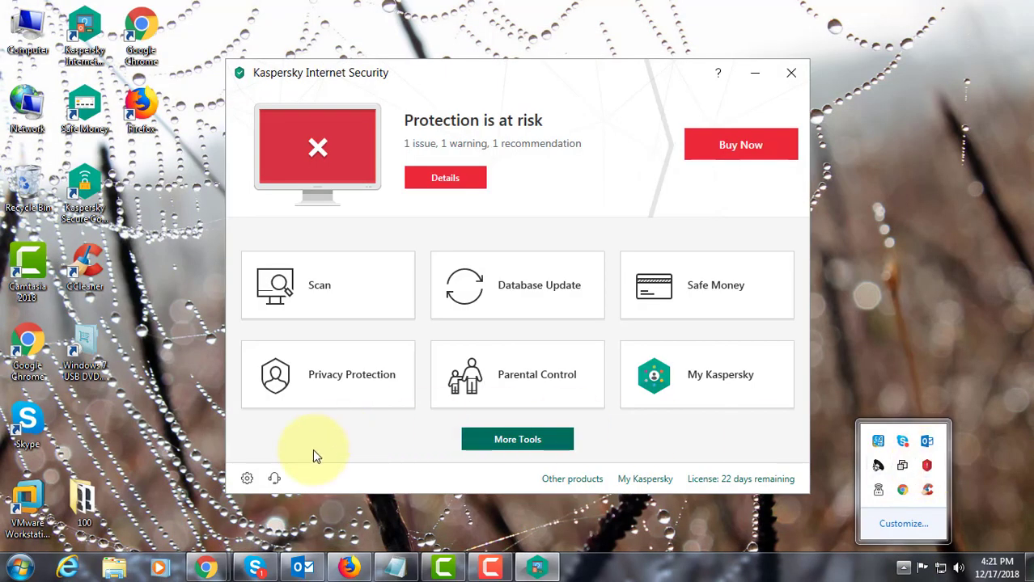
{"action": "left_click", "coordinate": [248, 479]}
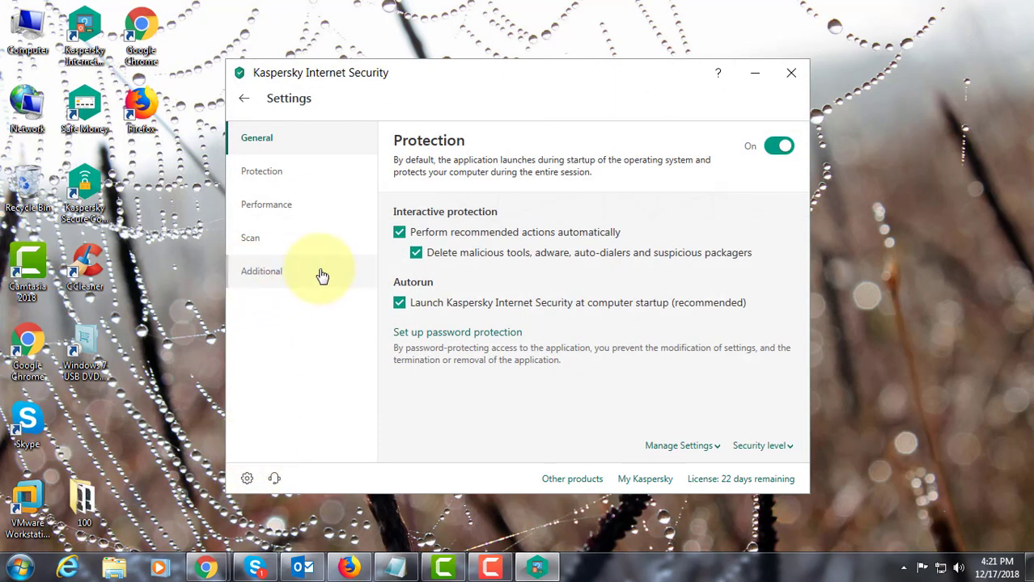
{"action": "left_click", "coordinate": [260, 275]}
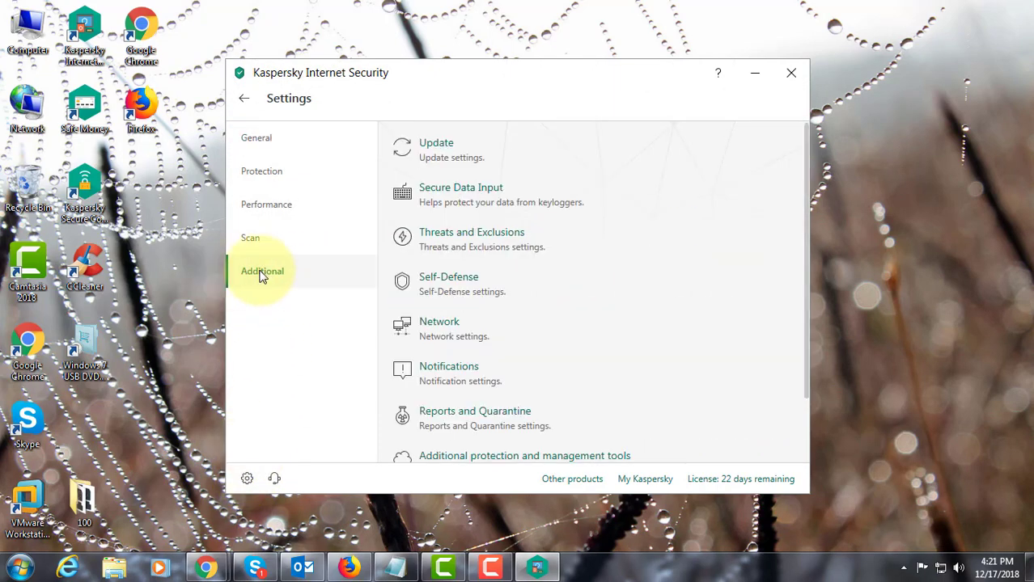
{"action": "left_click", "coordinate": [443, 334]}
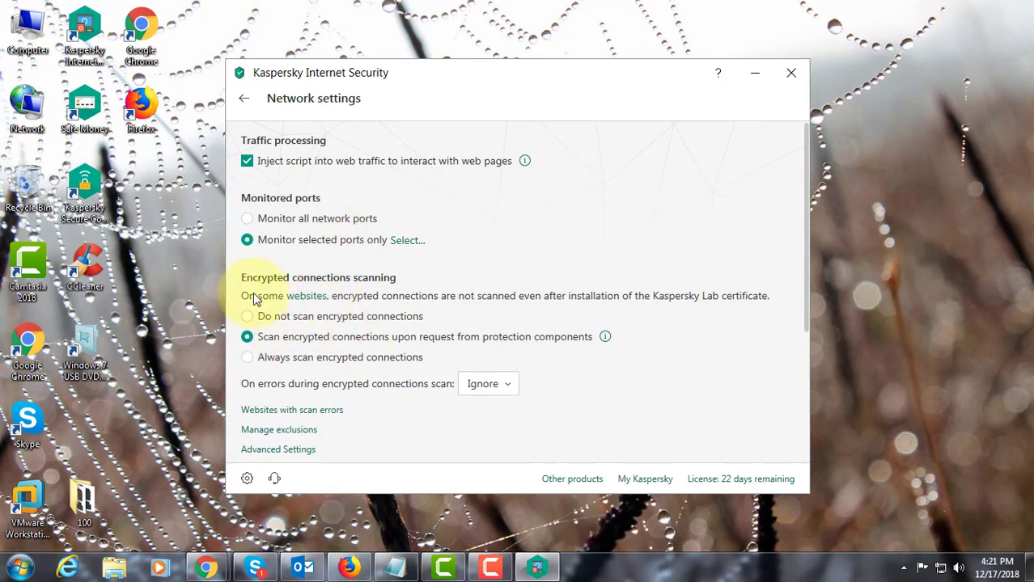
- Set encrypted connections scanning to "Do not scan encrypted connections", accept the reduced protection, and close Kaspersky
{"action": "left_click", "coordinate": [248, 318]}
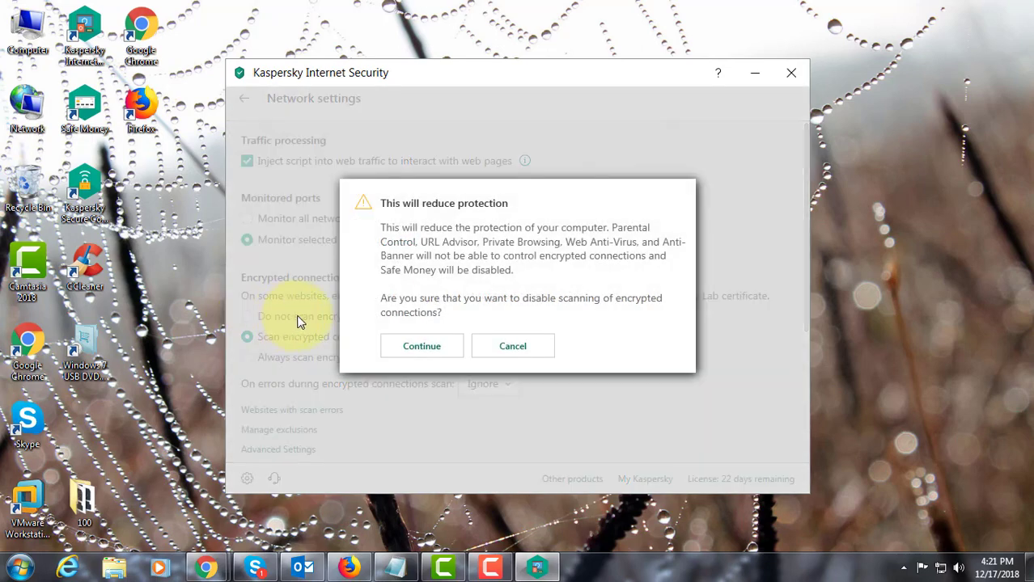
{"action": "left_click", "coordinate": [422, 348]}
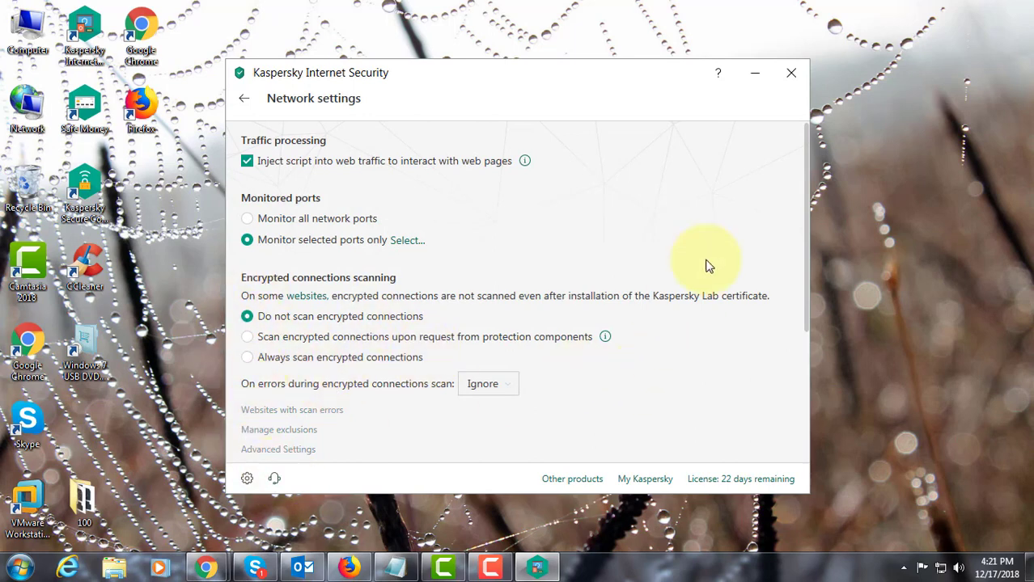
{"action": "left_click", "coordinate": [793, 79]}
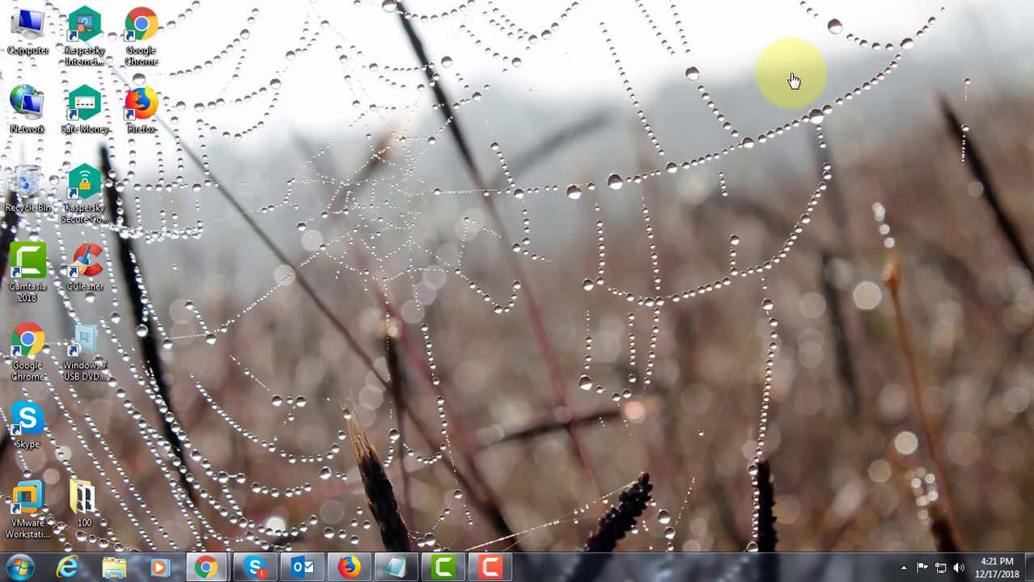
{"action": "left_click", "coordinate": [349, 567]}
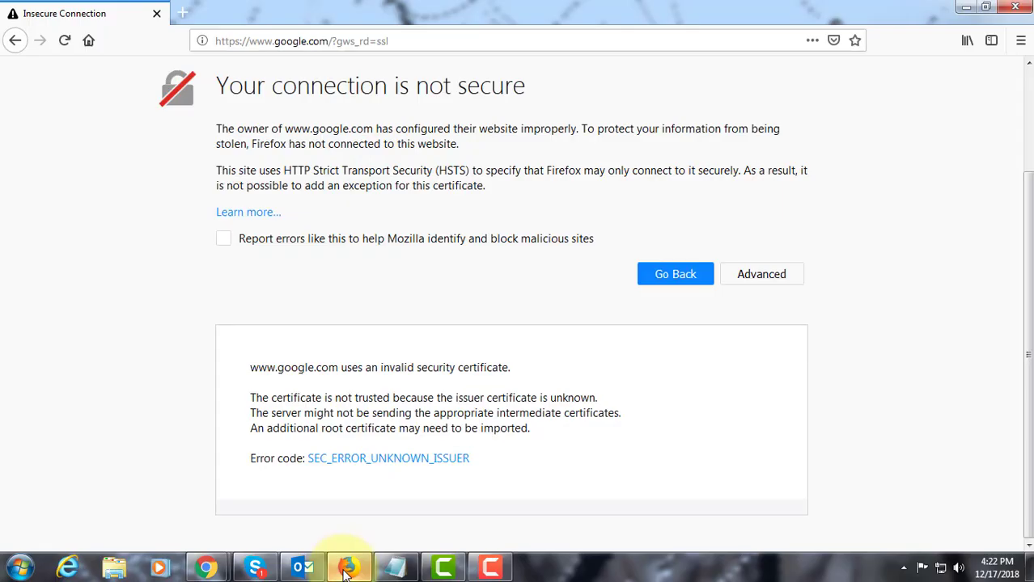
{"action": "left_click", "coordinate": [66, 46]}
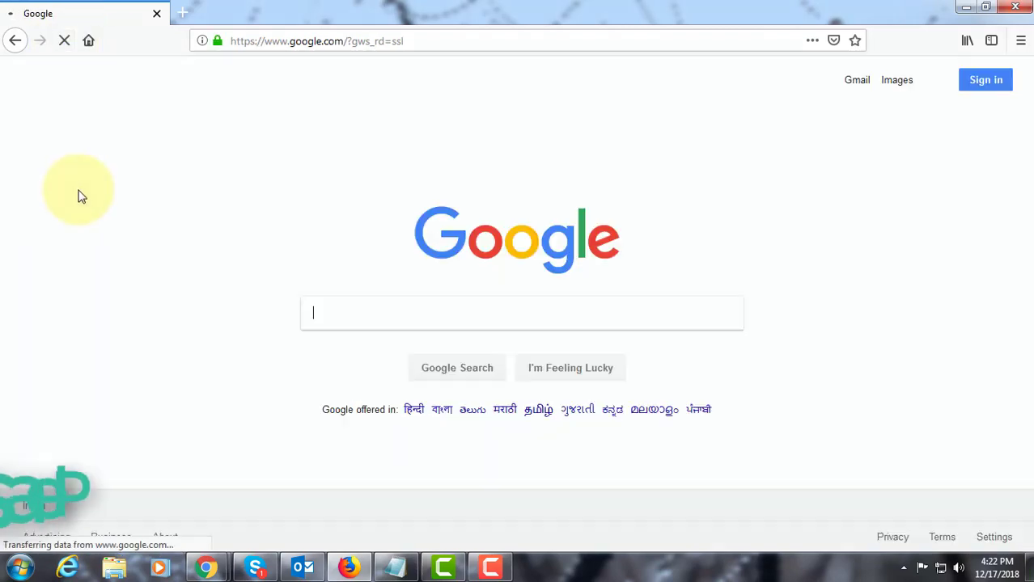